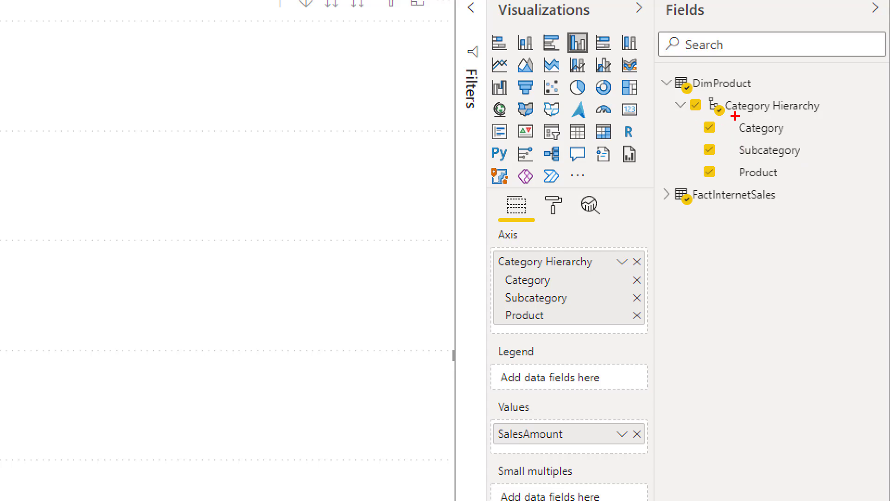
Show the DimProduct table's 606 rows of Product, Subcategory and Category in Data view
{"action": "left_click_drag", "start_coordinate": [729, 117], "coordinate": [830, 183]}
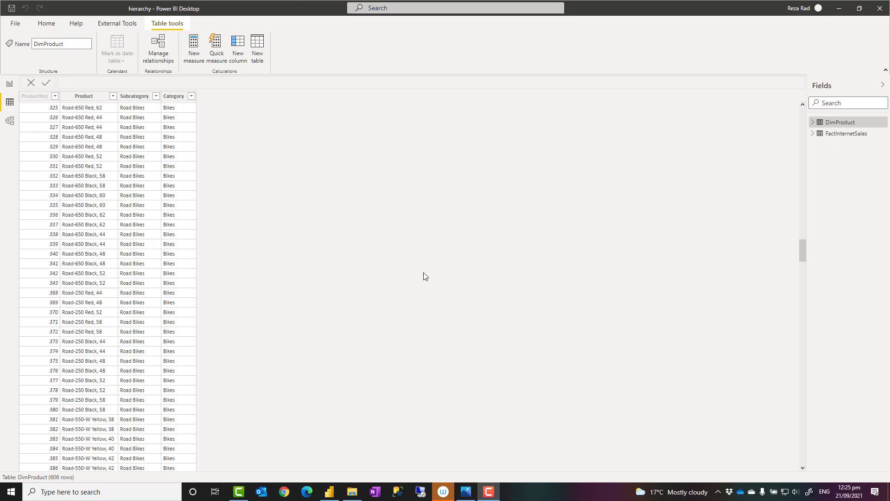
View the bike hierarchy diagram in Photos, zoom it, and advance to the Category/Subcategory/Product version
{"action": "left_click", "coordinate": [466, 492]}
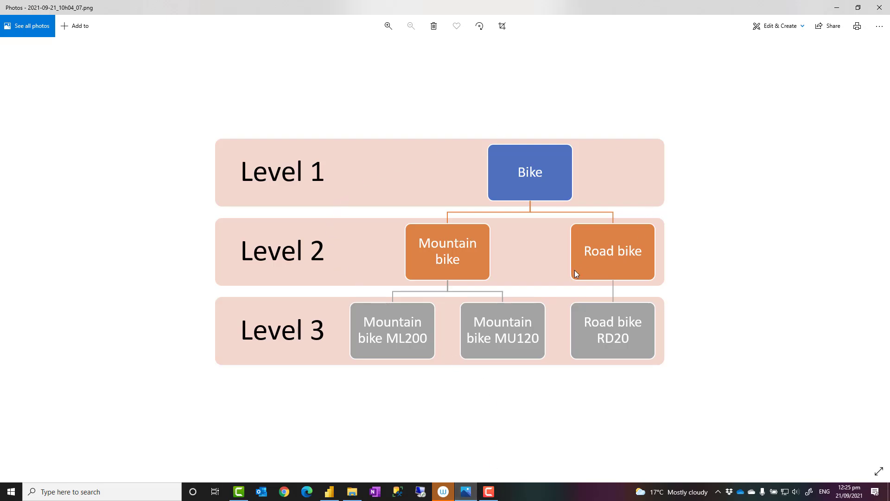
{"action": "scroll", "coordinate": [573, 269], "scroll_direction": "up", "scroll_amount": 2}
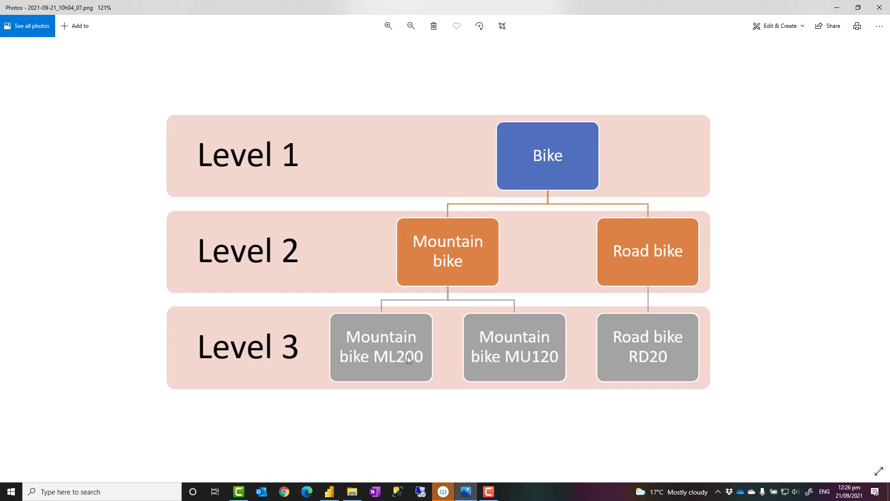
{"action": "key", "text": "ctrl+minus"}
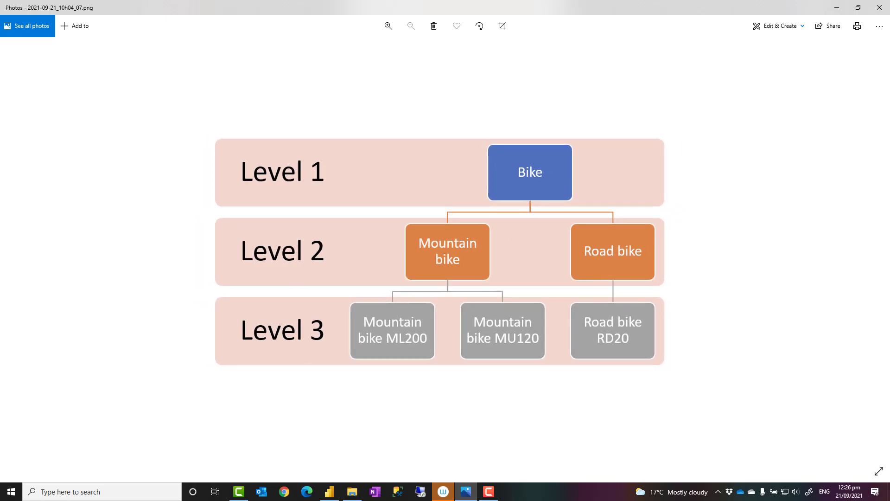
{"action": "key", "text": "Right"}
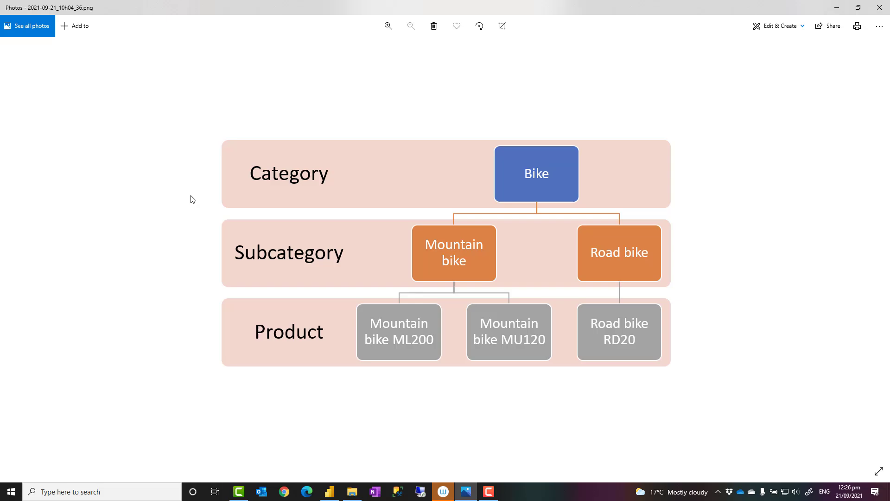
Advance past the numbered-levels diagram to the Year, Month, Day date hierarchy diagram
{"action": "key", "text": "Right"}
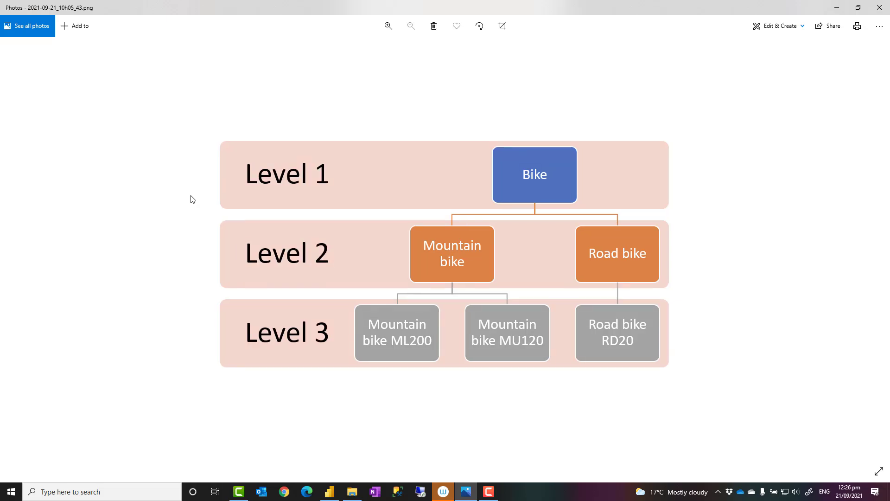
{"action": "key", "text": "Right"}
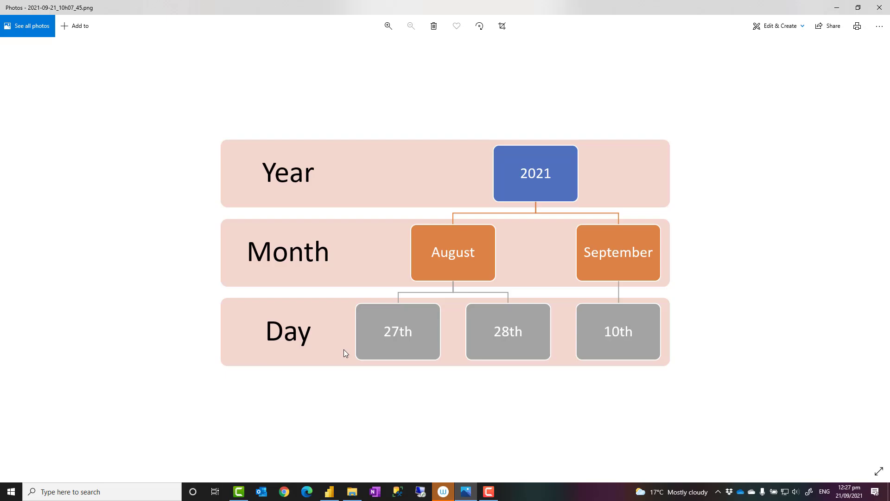
{"action": "mouse_move", "coordinate": [333, 493]}
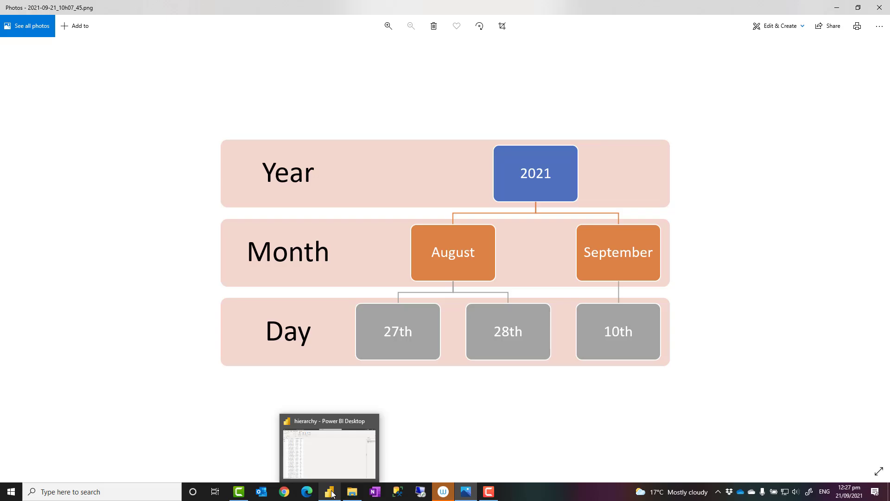
Back in Power BI, list DimProduct's fields in a widened Fields pane and bring up Category's context menu
{"action": "left_click", "coordinate": [333, 494]}
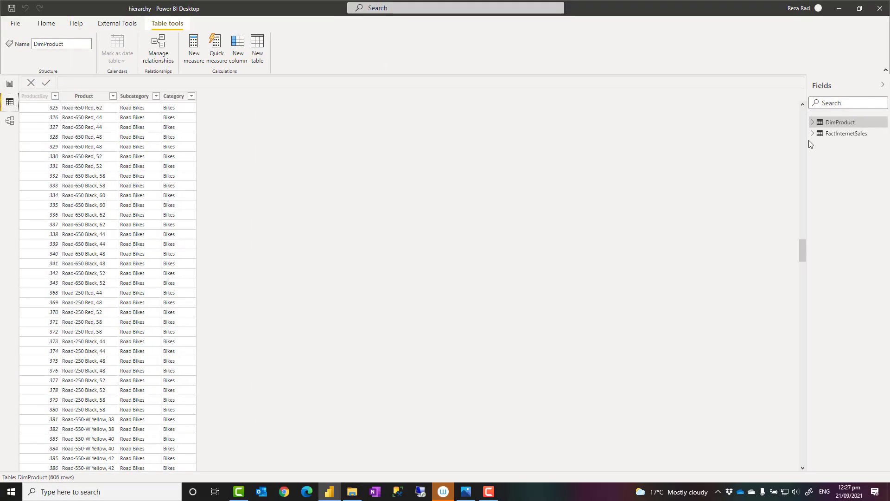
{"action": "left_click", "coordinate": [813, 123]}
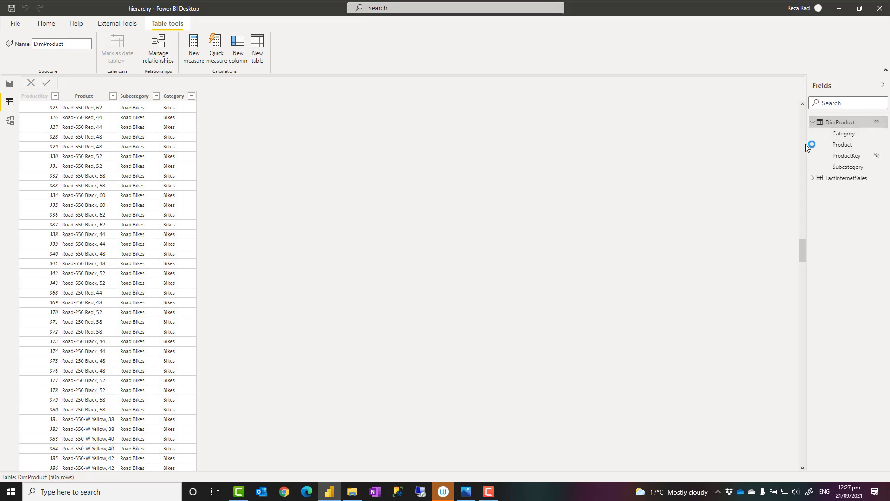
{"action": "left_click_drag", "start_coordinate": [807, 143], "coordinate": [739, 147]}
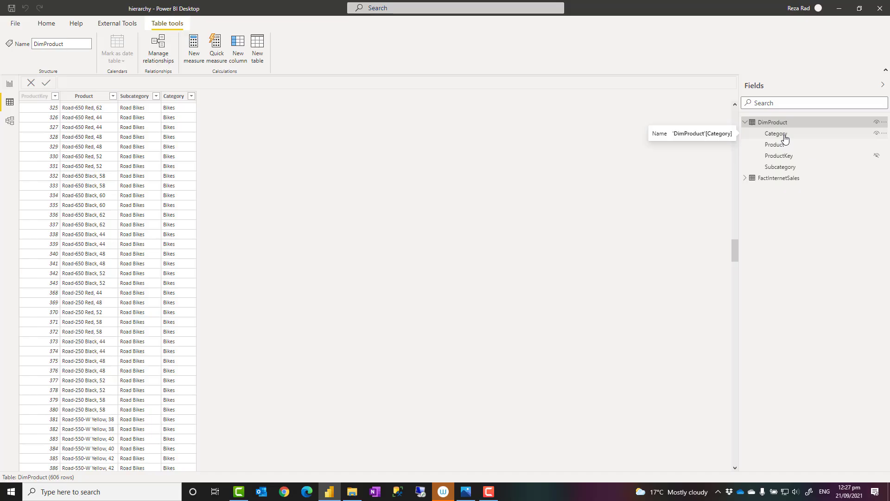
{"action": "right_click", "coordinate": [784, 138]}
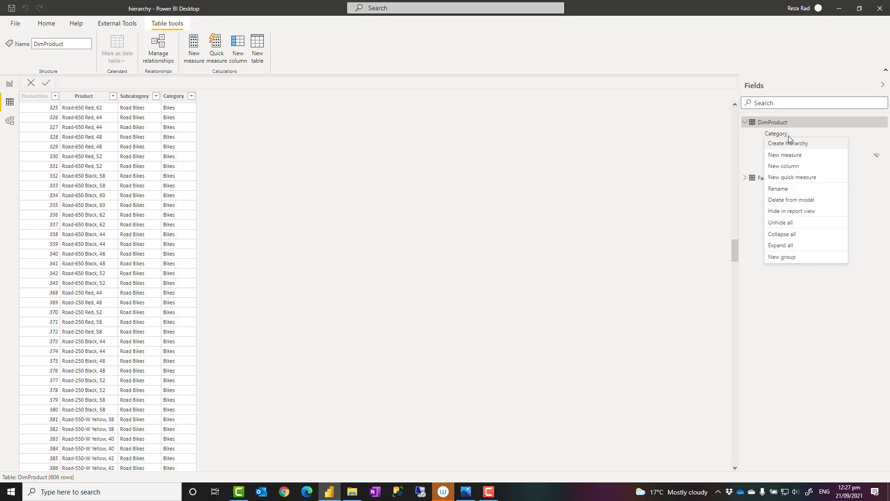
{"action": "right_click", "coordinate": [789, 138]}
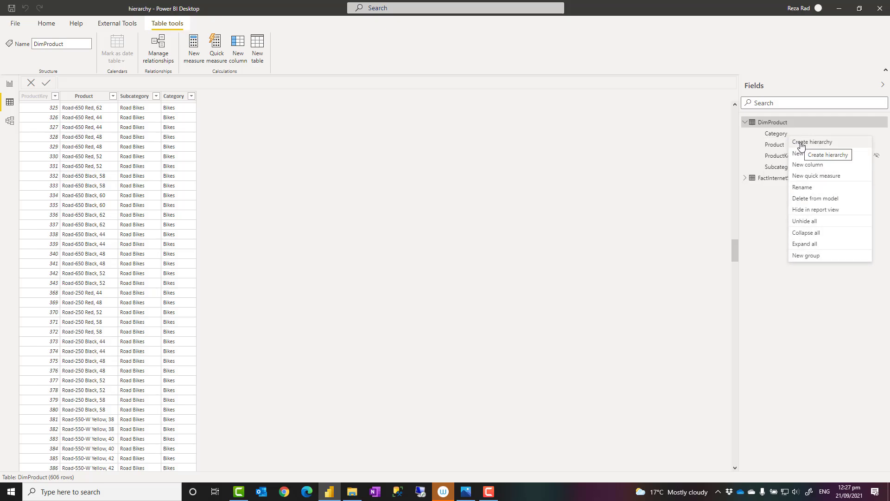
Create a hierarchy from Category, keep the name Category Hierarchy, and expand it
{"action": "left_click", "coordinate": [801, 143]}
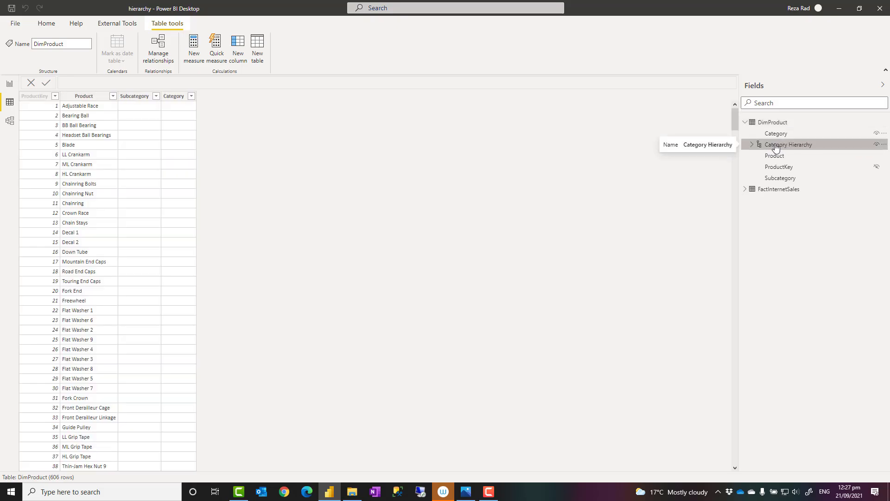
{"action": "double_click", "coordinate": [801, 145]}
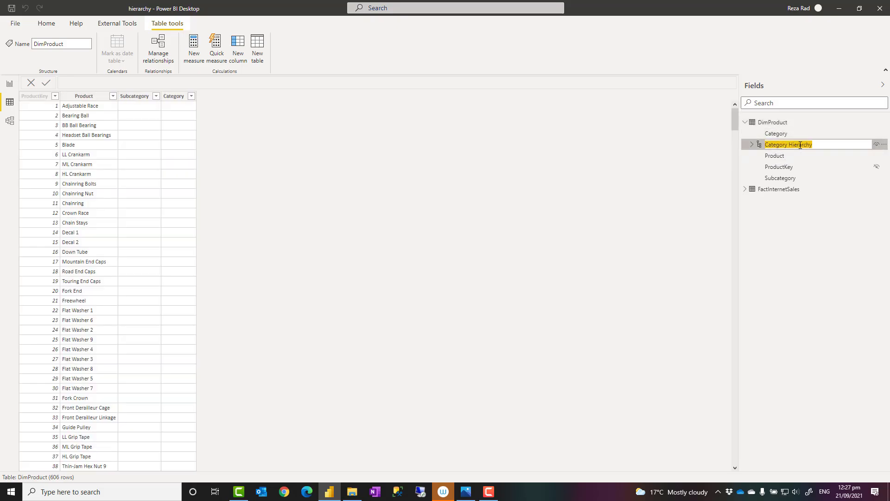
{"action": "left_click", "coordinate": [799, 253]}
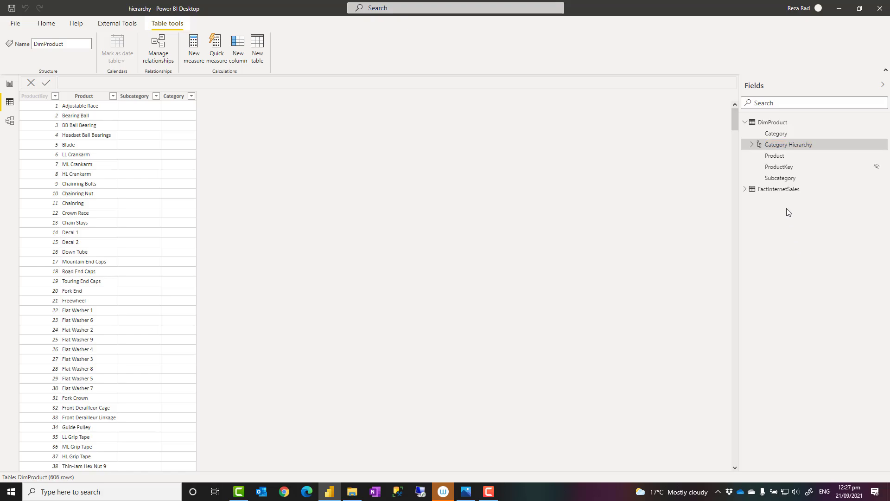
{"action": "left_click", "coordinate": [753, 145]}
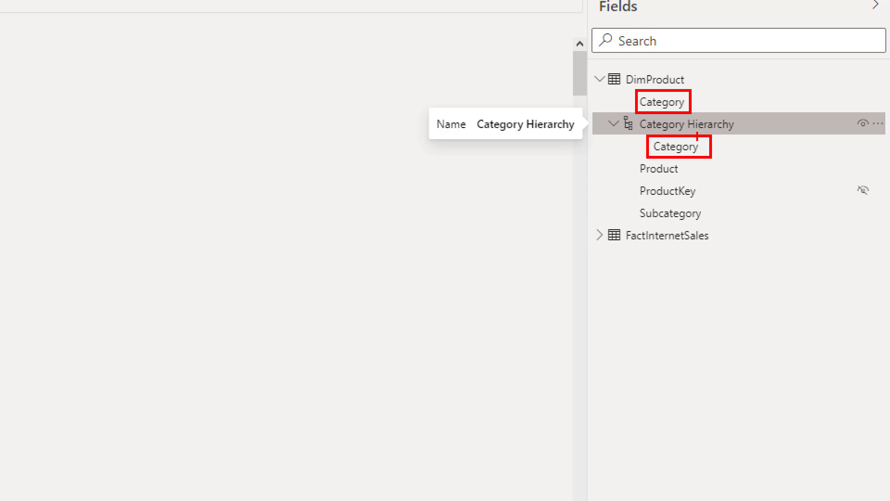
{"action": "mouse_move", "coordinate": [598, 109]}
{"action": "left_mouse_down"}
{"action": "mouse_move", "coordinate": [772, 188]}
{"action": "mouse_move", "coordinate": [759, 160]}
{"action": "left_mouse_up"}
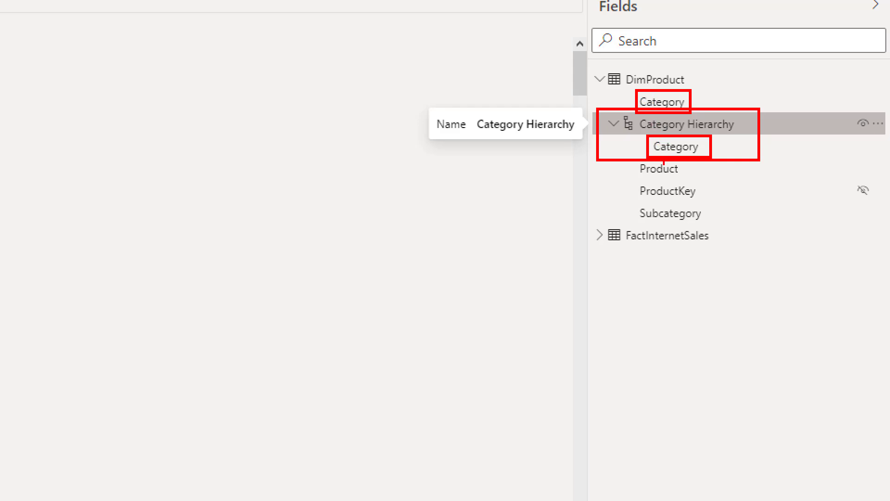
{"action": "key", "text": "Escape"}
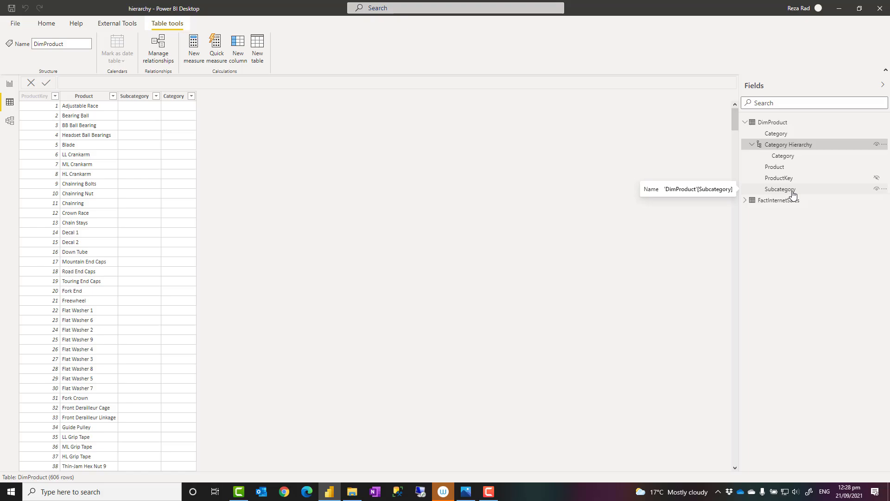
Add Subcategory and then Product as levels of Category Hierarchy
{"action": "mouse_move", "coordinate": [794, 193]}
{"action": "left_mouse_down"}
{"action": "mouse_move", "coordinate": [794, 145]}
{"action": "mouse_move", "coordinate": [792, 188]}
{"action": "left_mouse_up"}
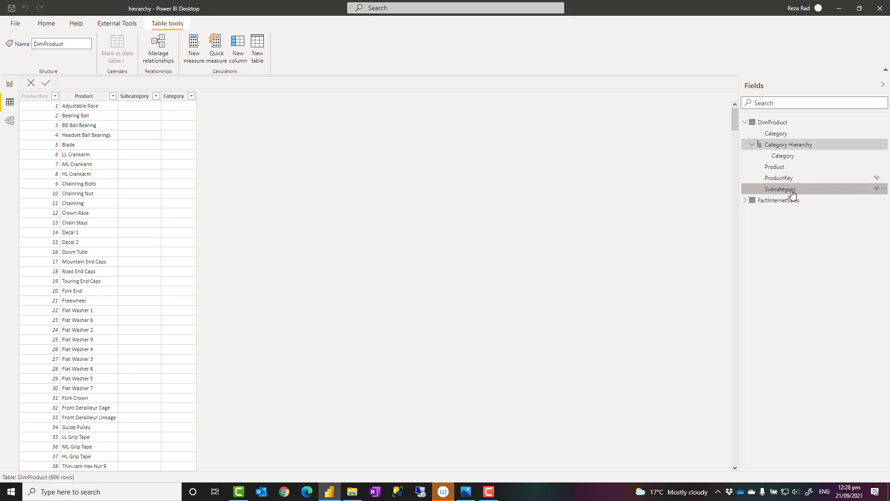
{"action": "right_click", "coordinate": [792, 190]}
{"action": "mouse_move", "coordinate": [804, 210]}
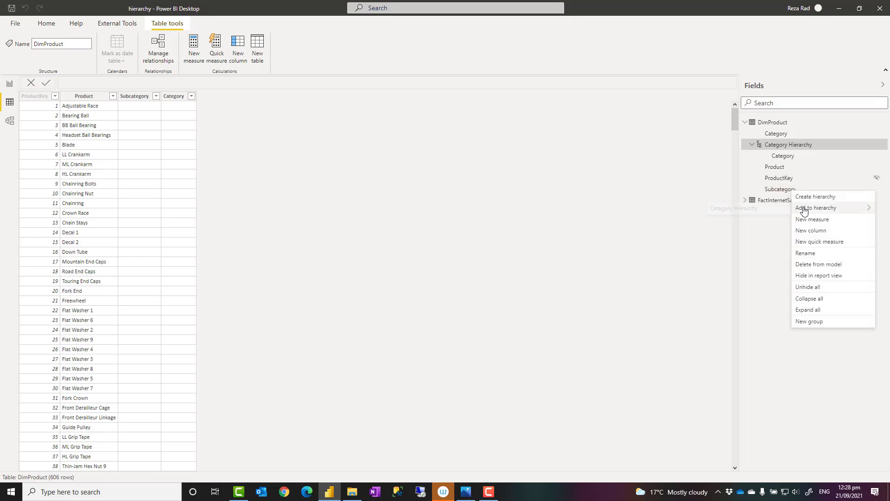
{"action": "left_click", "coordinate": [765, 211]}
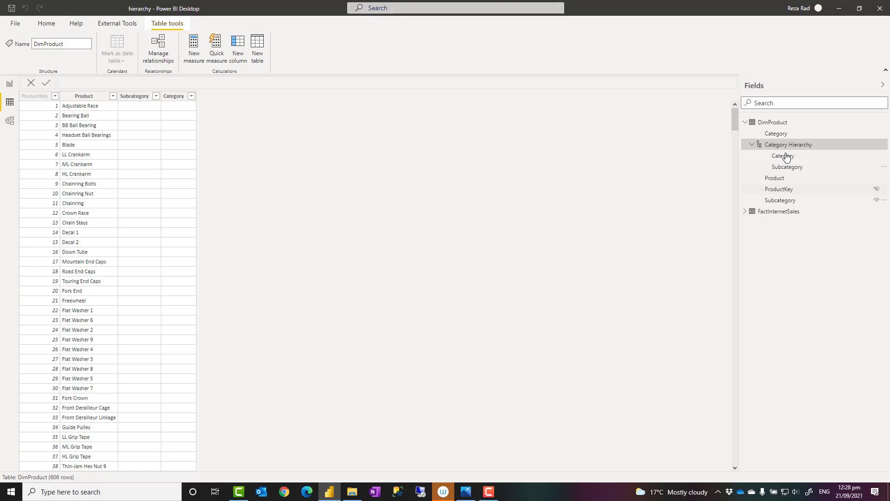
{"action": "right_click", "coordinate": [787, 180]}
{"action": "mouse_move", "coordinate": [809, 196]}
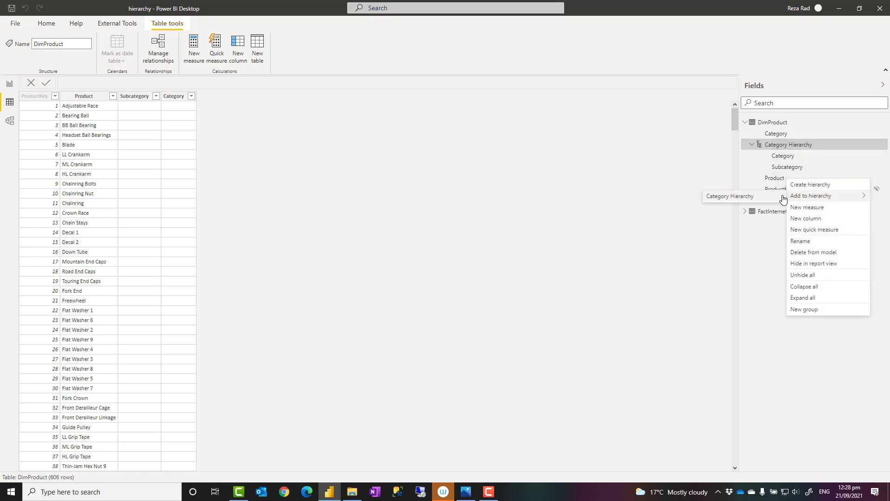
{"action": "left_click", "coordinate": [772, 199]}
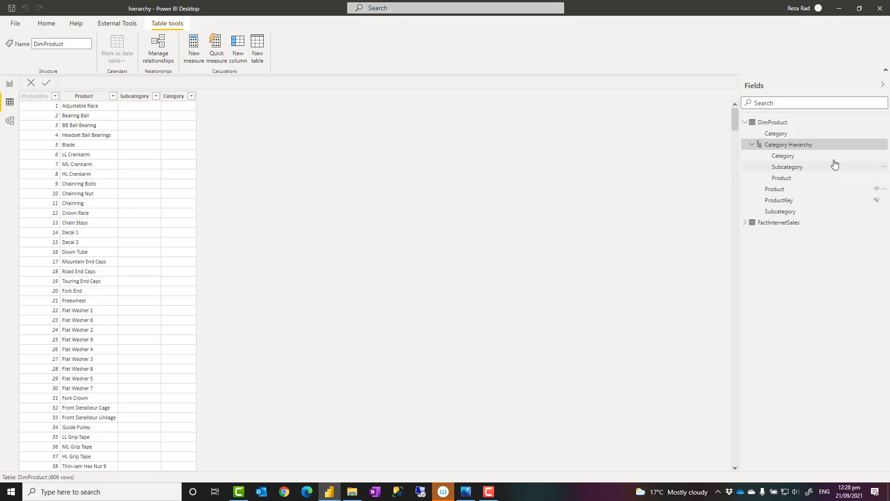
{"action": "mouse_move", "coordinate": [600, 120]}
{"action": "left_mouse_down"}
{"action": "mouse_move", "coordinate": [689, 179]}
{"action": "mouse_move", "coordinate": [767, 214]}
{"action": "left_mouse_up"}
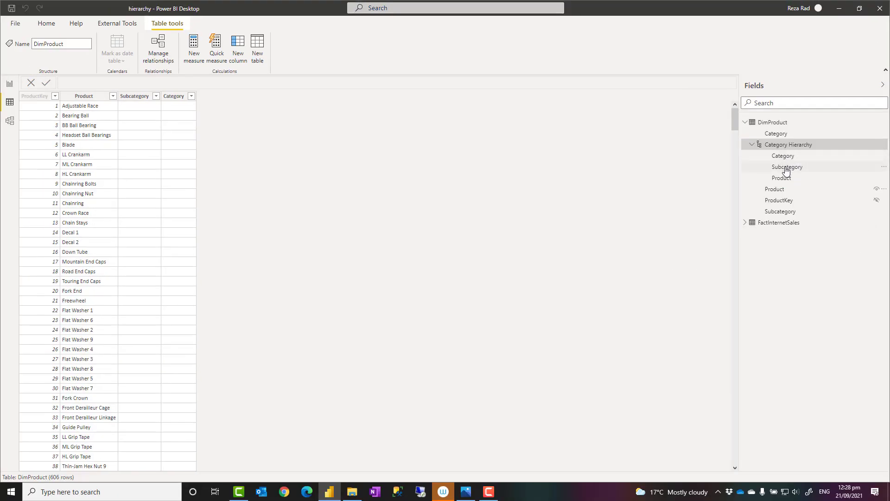
{"action": "mouse_move", "coordinate": [786, 170]}
{"action": "left_mouse_down"}
{"action": "mouse_move", "coordinate": [780, 155]}
{"action": "mouse_move", "coordinate": [786, 179]}
{"action": "mouse_move", "coordinate": [798, 158]}
{"action": "left_mouse_up"}
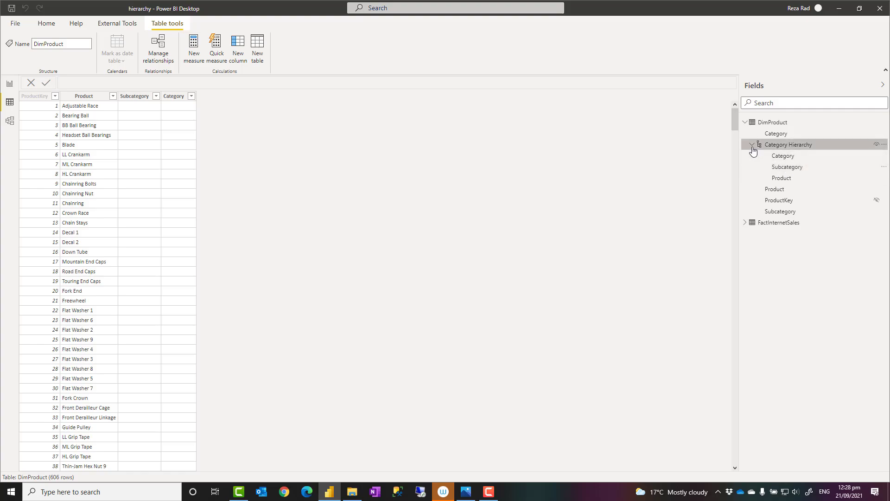
Expand and collapse Category Hierarchy to check its Category, Subcategory, Product levels
{"action": "left_click", "coordinate": [751, 146]}
{"action": "left_click", "coordinate": [752, 146]}
{"action": "left_click", "coordinate": [752, 146]}
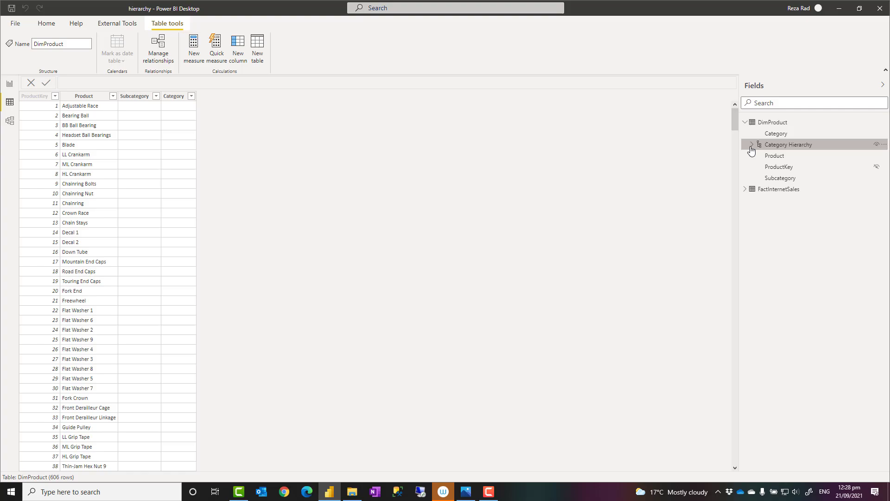
{"action": "left_click", "coordinate": [751, 147]}
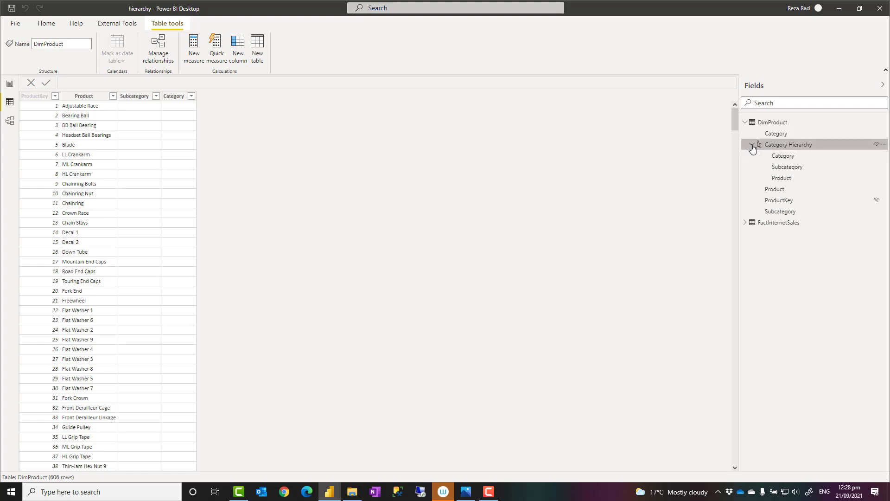
{"action": "left_click", "coordinate": [752, 147]}
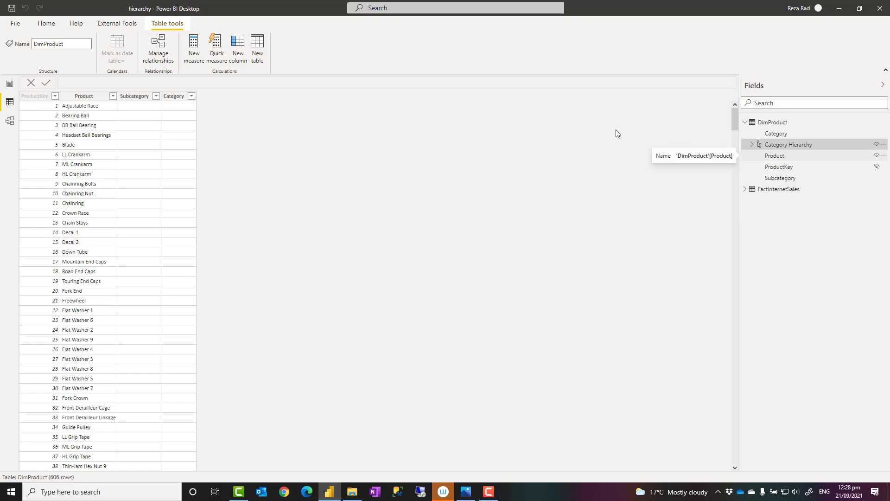
Build a clustered column chart of SalesAmount with Category Hierarchy on the axis, and enlarge it
{"action": "left_click", "coordinate": [10, 85]}
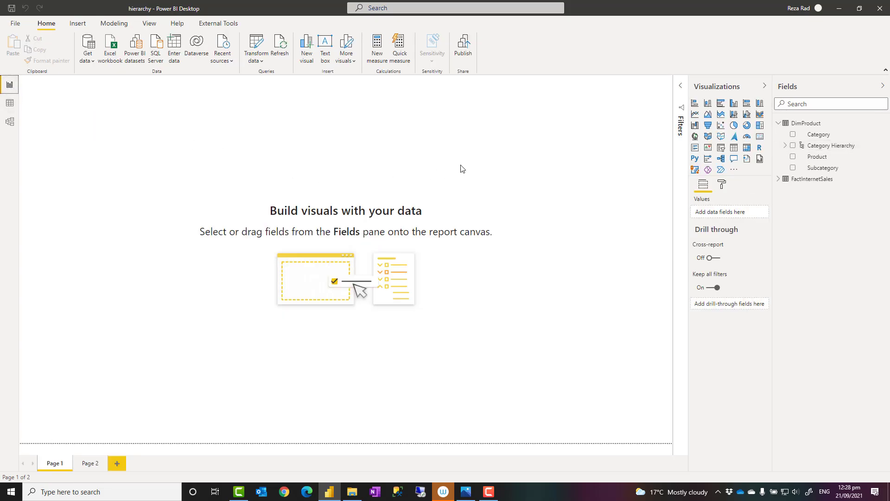
{"action": "left_click", "coordinate": [734, 103]}
{"action": "left_click", "coordinate": [778, 179]}
{"action": "left_click", "coordinate": [799, 204]}
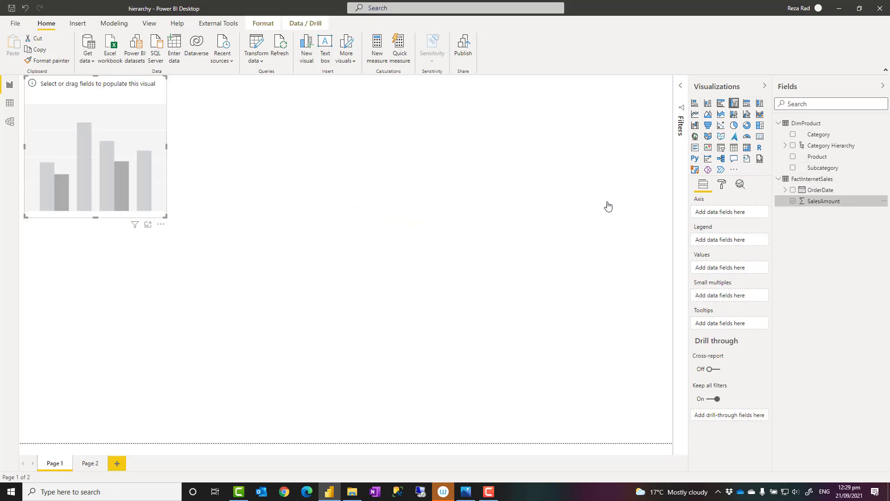
{"action": "left_click_drag", "start_coordinate": [131, 169], "coordinate": [573, 213]}
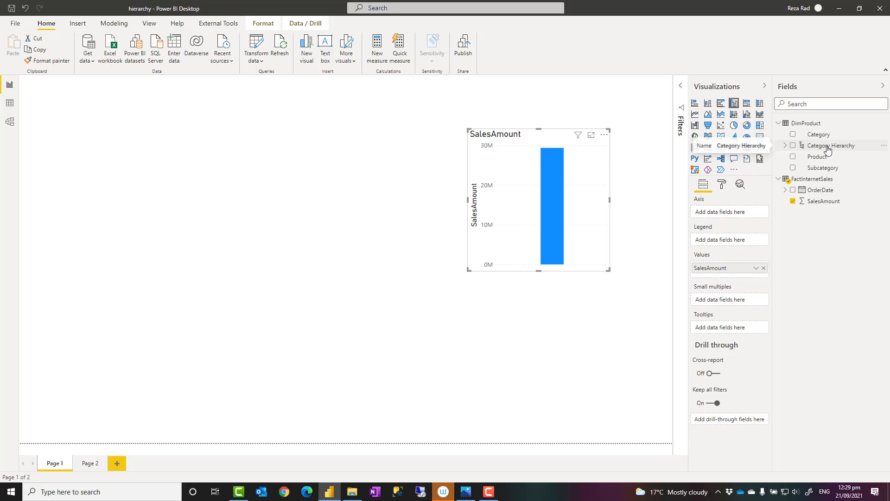
{"action": "left_click_drag", "start_coordinate": [839, 147], "coordinate": [568, 218]}
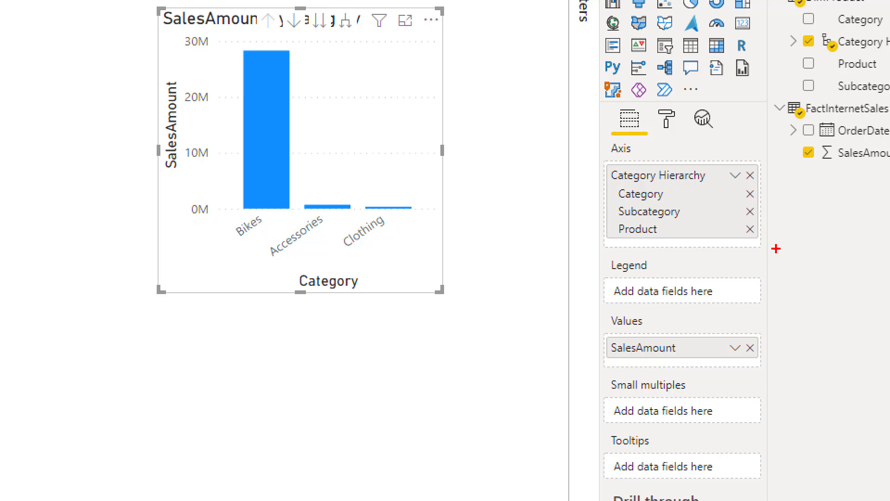
{"action": "left_click_drag", "start_coordinate": [612, 186], "coordinate": [694, 240]}
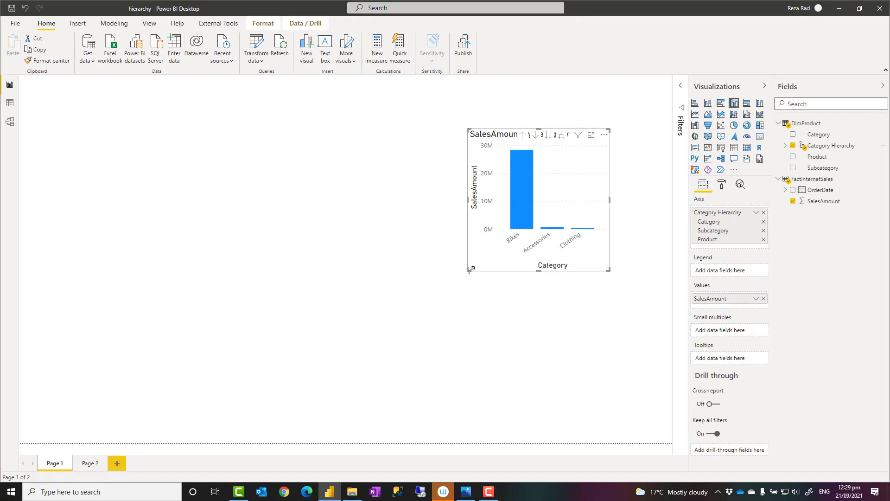
{"action": "left_click_drag", "start_coordinate": [464, 271], "coordinate": [299, 303]}
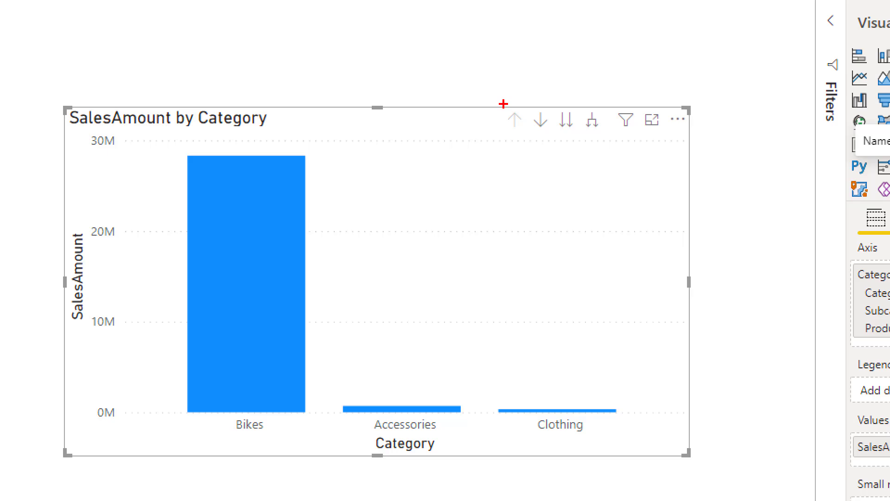
{"action": "left_click_drag", "start_coordinate": [504, 104], "coordinate": [613, 142]}
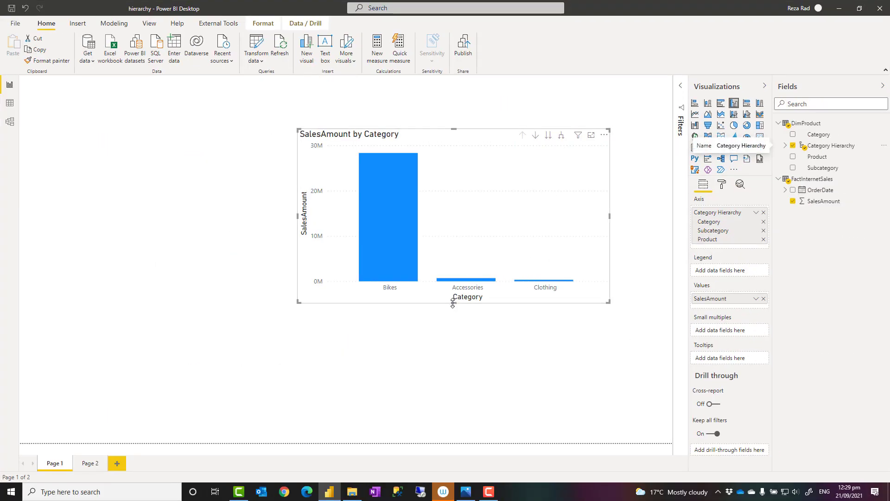
{"action": "left_click_drag", "start_coordinate": [459, 305], "coordinate": [456, 360]}
{"action": "left_click_drag", "start_coordinate": [543, 205], "coordinate": [553, 201]}
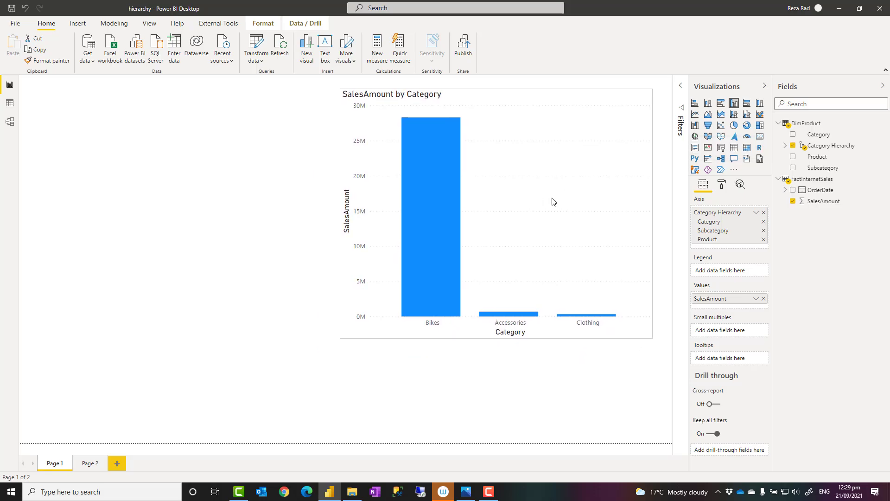
Expand all levels to Product, drill into Bikes and Mountain Bikes, and return to Category
{"action": "left_click", "coordinate": [607, 97]}
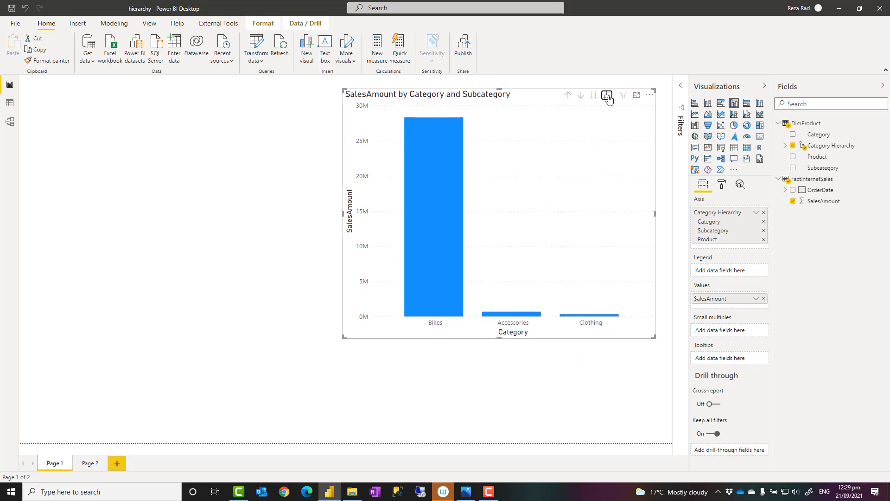
{"action": "left_click", "coordinate": [608, 98]}
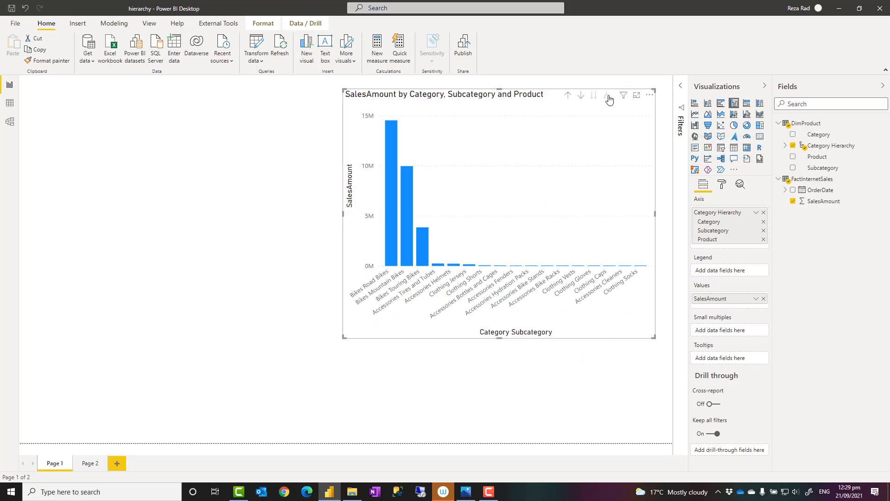
{"action": "left_click", "coordinate": [570, 97]}
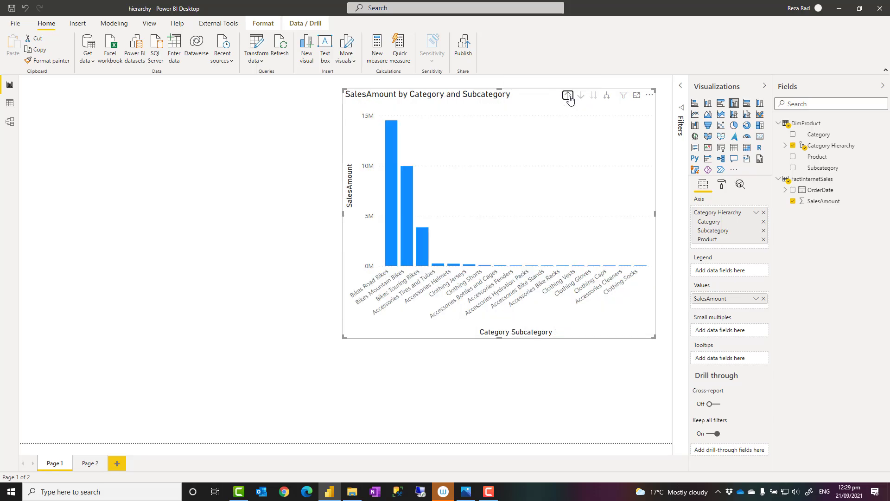
{"action": "left_click", "coordinate": [569, 98]}
{"action": "left_click", "coordinate": [582, 95]}
{"action": "left_click", "coordinate": [438, 287]}
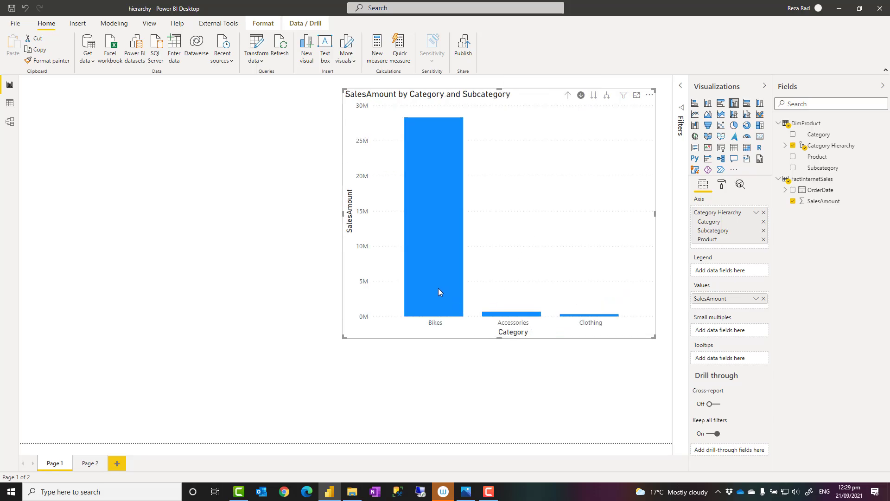
{"action": "left_click", "coordinate": [499, 294]}
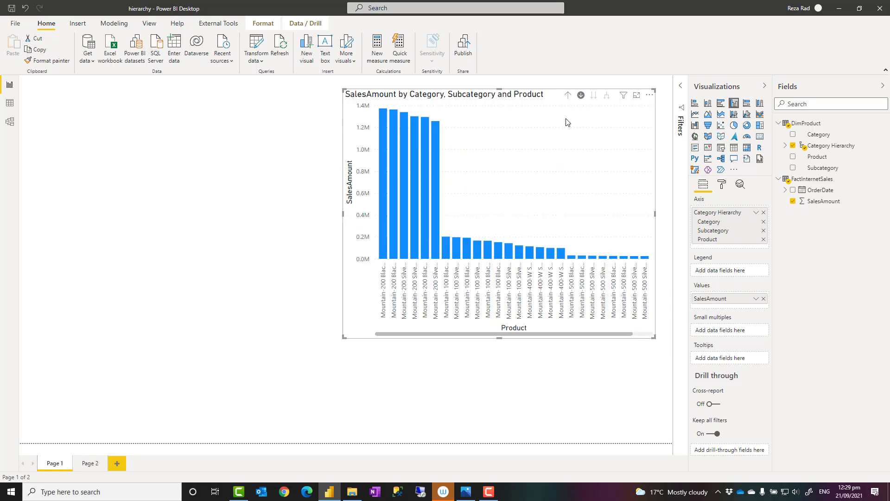
{"action": "left_click", "coordinate": [568, 95]}
{"action": "left_click", "coordinate": [568, 96]}
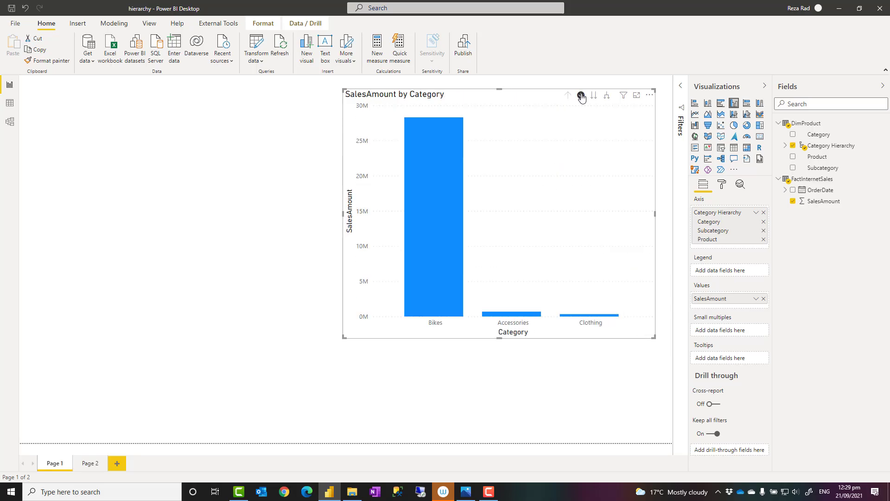
{"action": "left_click", "coordinate": [581, 95]}
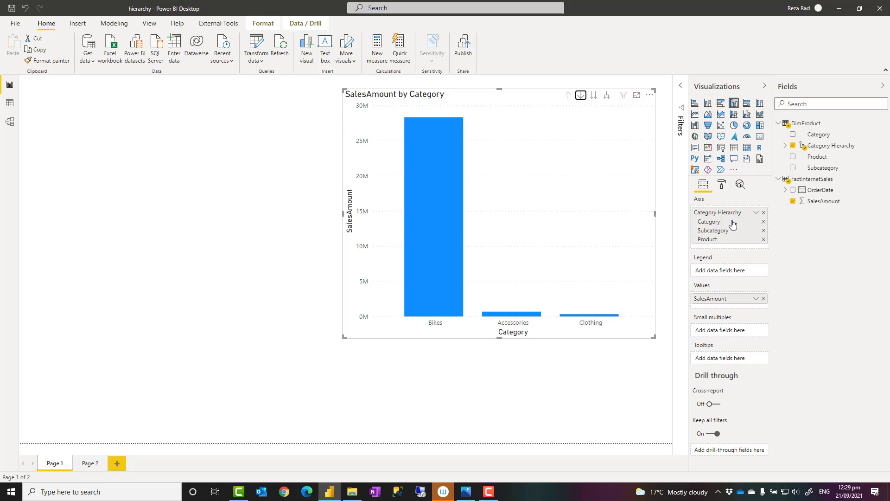
Move the chart to the left side of the report page
{"action": "left_click", "coordinate": [785, 145]}
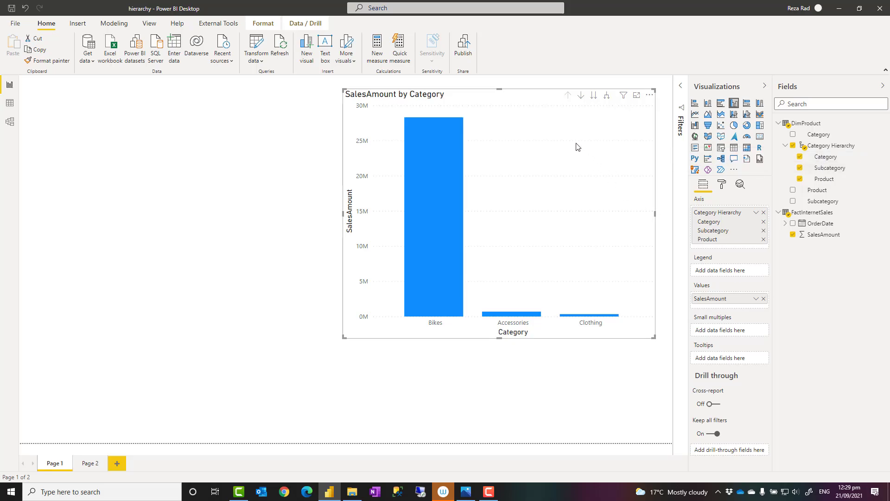
{"action": "left_click_drag", "start_coordinate": [577, 147], "coordinate": [565, 147]}
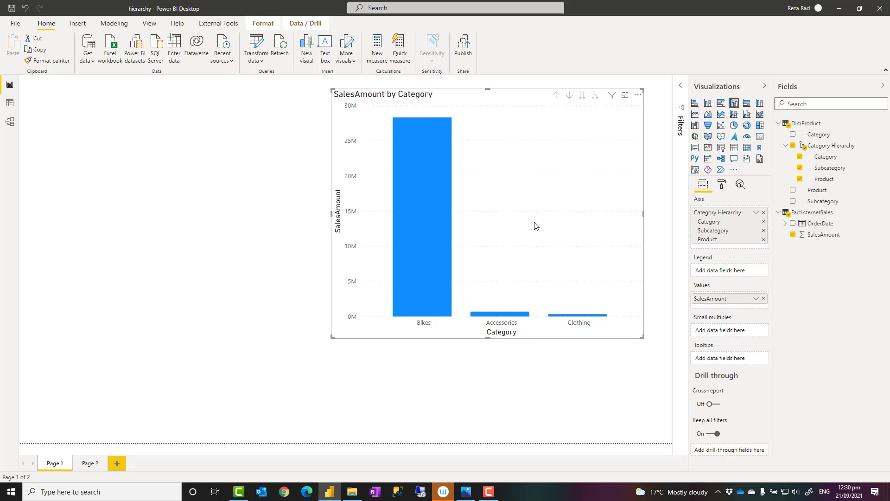
{"action": "left_click_drag", "start_coordinate": [536, 225], "coordinate": [223, 225]}
Add a second, taller column chart with Category on the axis and SalesAmount as values
{"action": "left_click", "coordinate": [431, 240]}
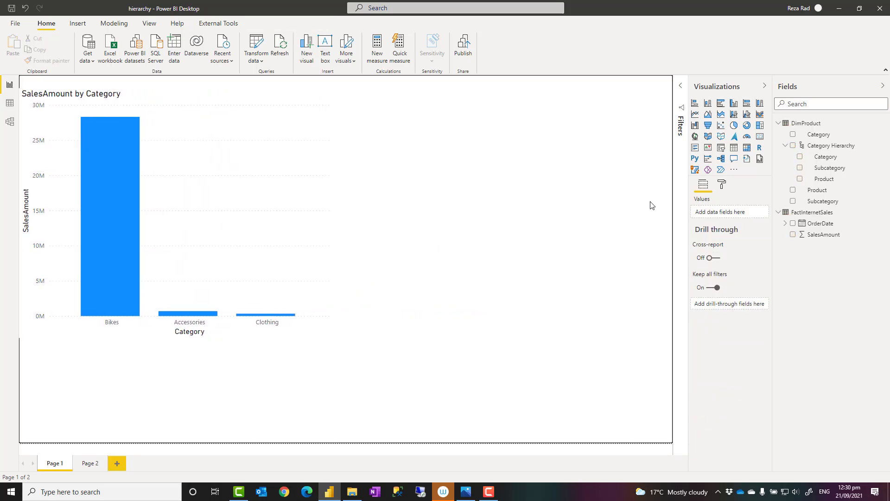
{"action": "left_click", "coordinate": [734, 103]}
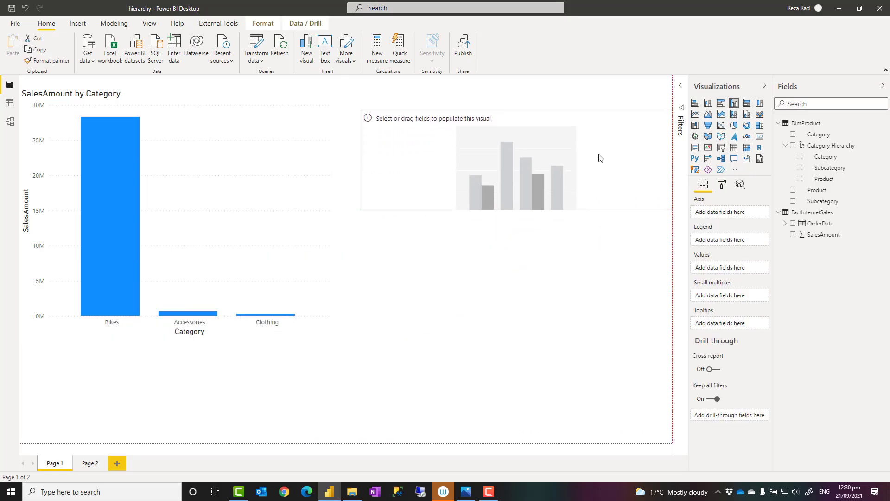
{"action": "left_click_drag", "start_coordinate": [517, 195], "coordinate": [512, 327]}
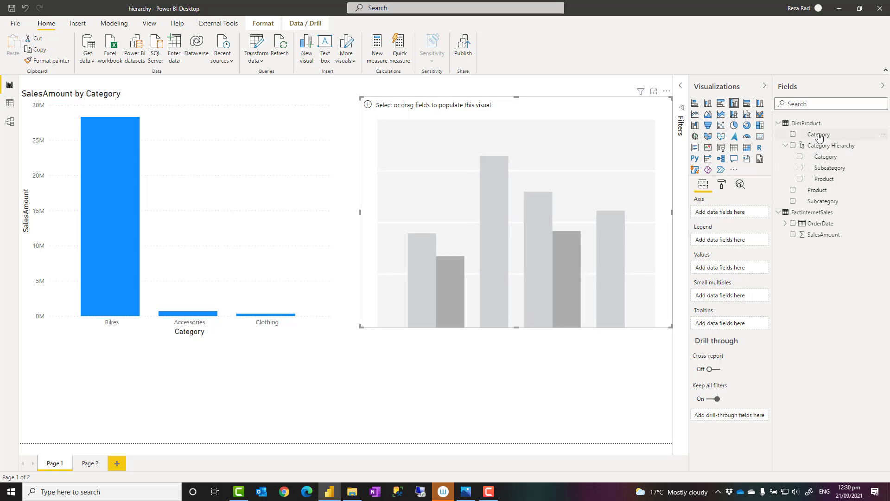
{"action": "left_click_drag", "start_coordinate": [819, 135], "coordinate": [722, 212]}
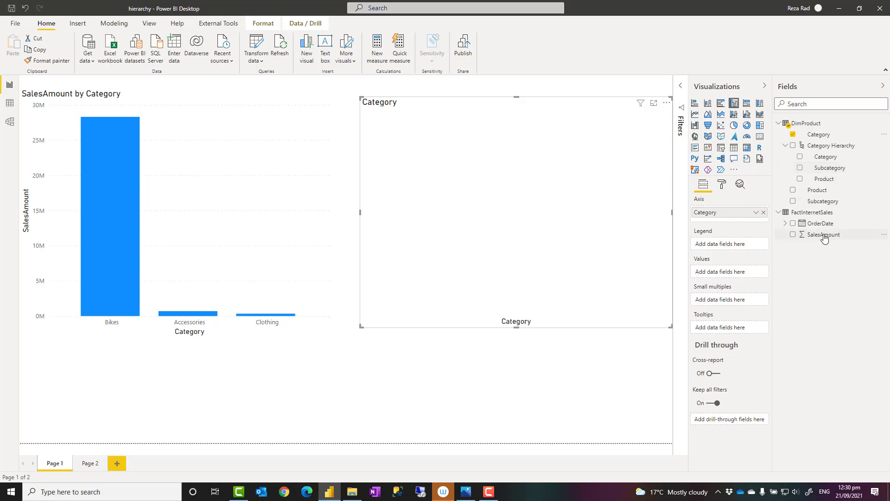
{"action": "left_click_drag", "start_coordinate": [824, 238], "coordinate": [686, 272]}
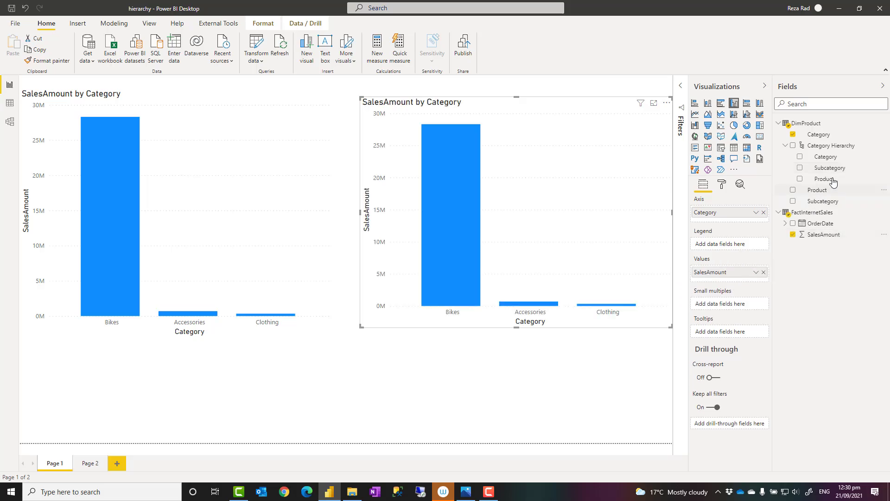
Add standalone Subcategory and Product to its axis, then test expand-all and drill up
{"action": "left_click_drag", "start_coordinate": [830, 168], "coordinate": [738, 222]}
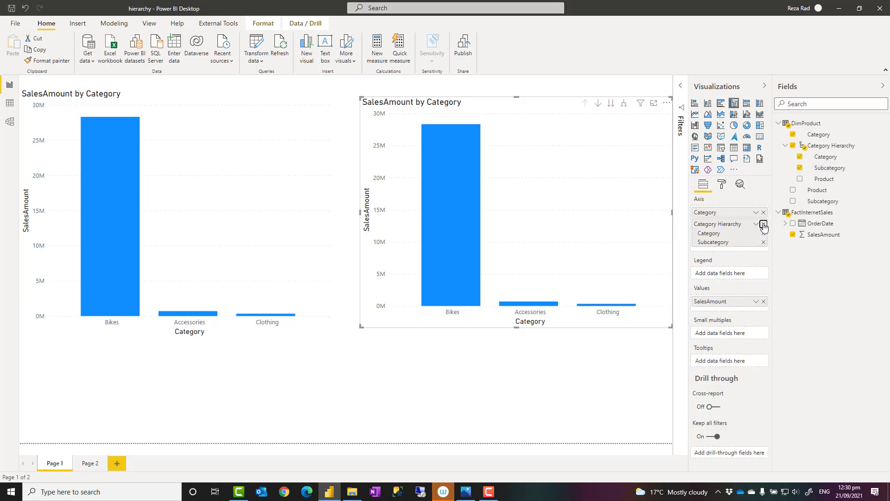
{"action": "left_click", "coordinate": [763, 224]}
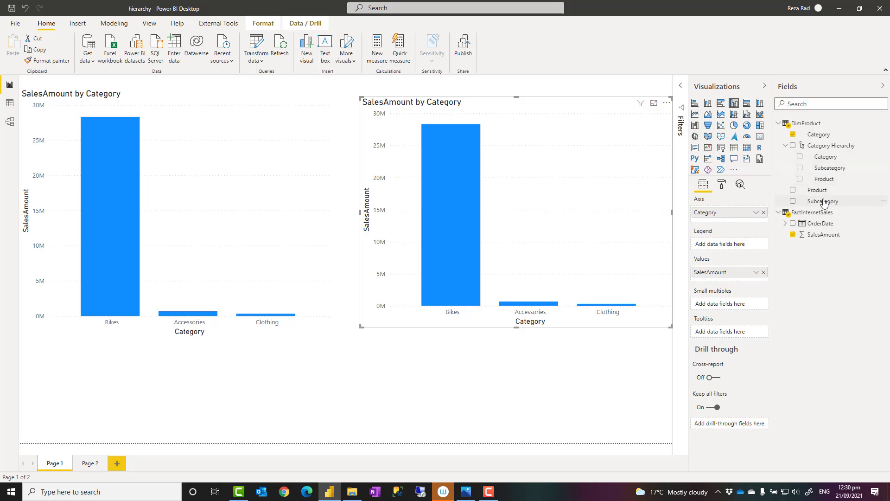
{"action": "left_click_drag", "start_coordinate": [817, 207], "coordinate": [735, 224]}
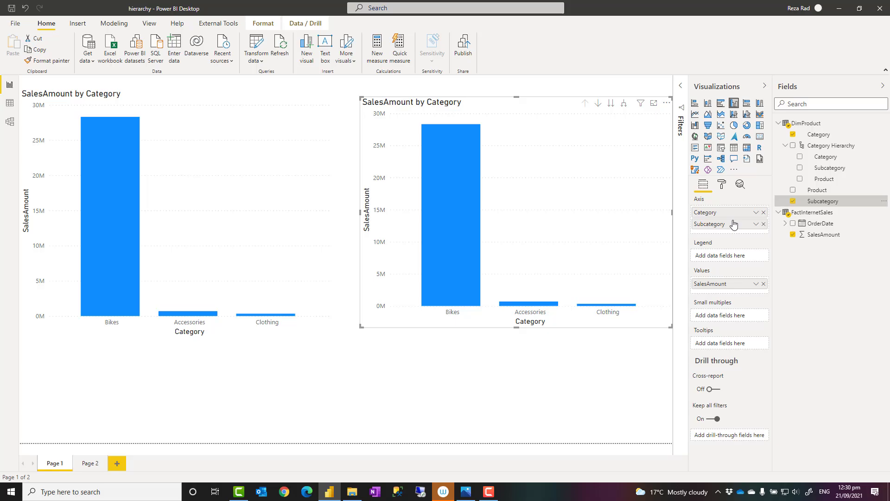
{"action": "left_click_drag", "start_coordinate": [814, 190], "coordinate": [747, 235]}
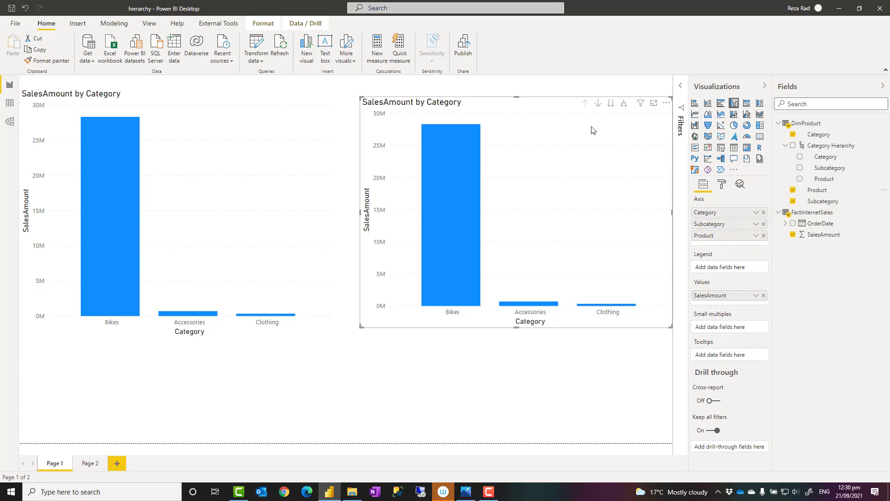
{"action": "left_click", "coordinate": [623, 103]}
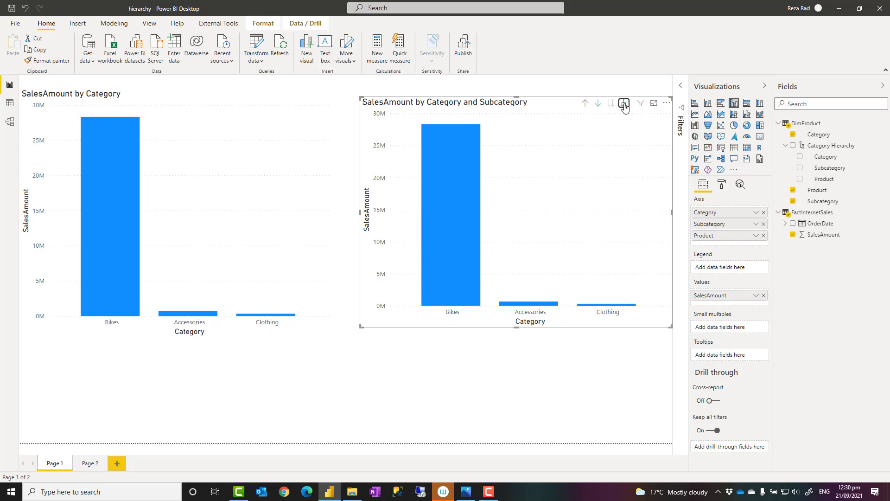
{"action": "left_click", "coordinate": [585, 103]}
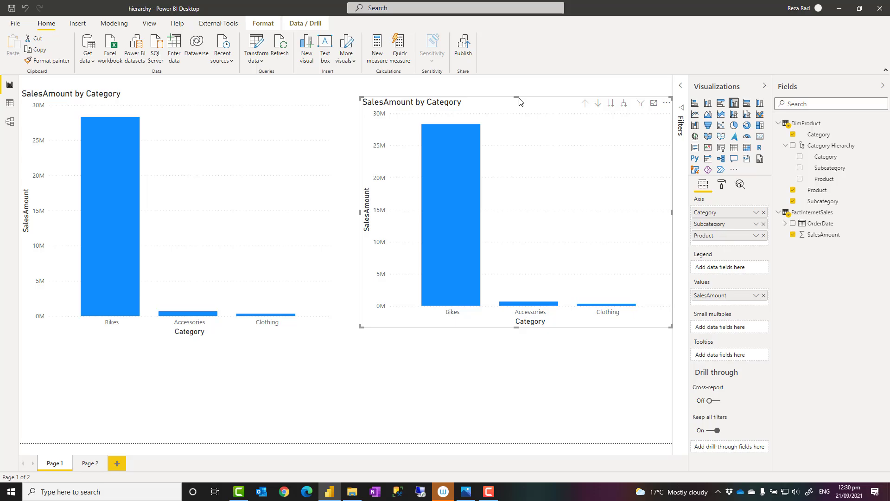
Raise the right chart's top edge to match the left chart, then compare both charts' axis fields
{"action": "left_click_drag", "start_coordinate": [518, 95], "coordinate": [519, 87]}
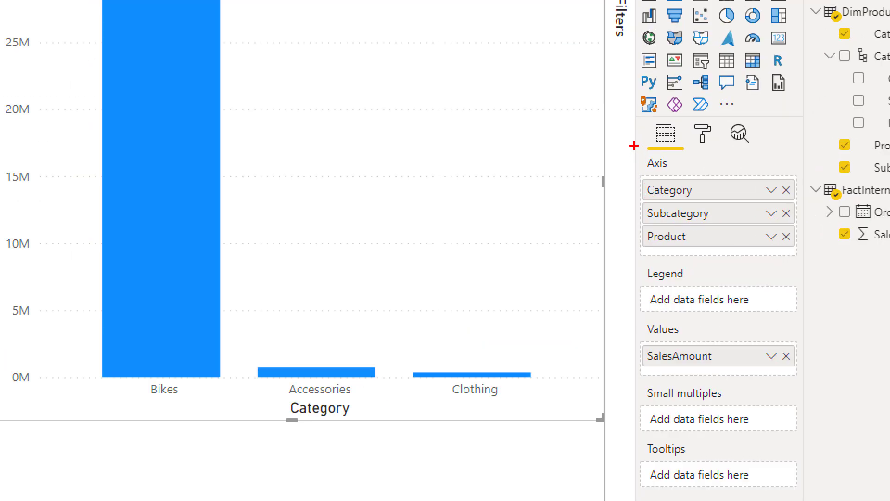
{"action": "left_click_drag", "start_coordinate": [634, 146], "coordinate": [808, 273]}
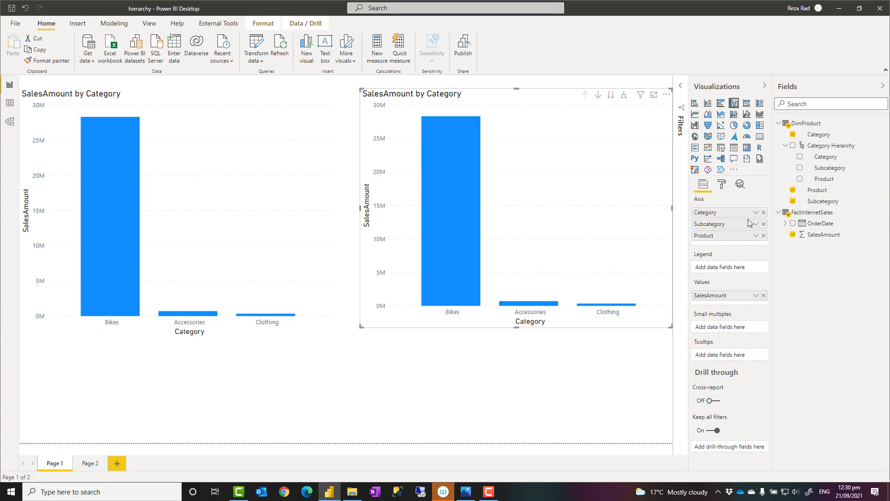
{"action": "left_click", "coordinate": [254, 214]}
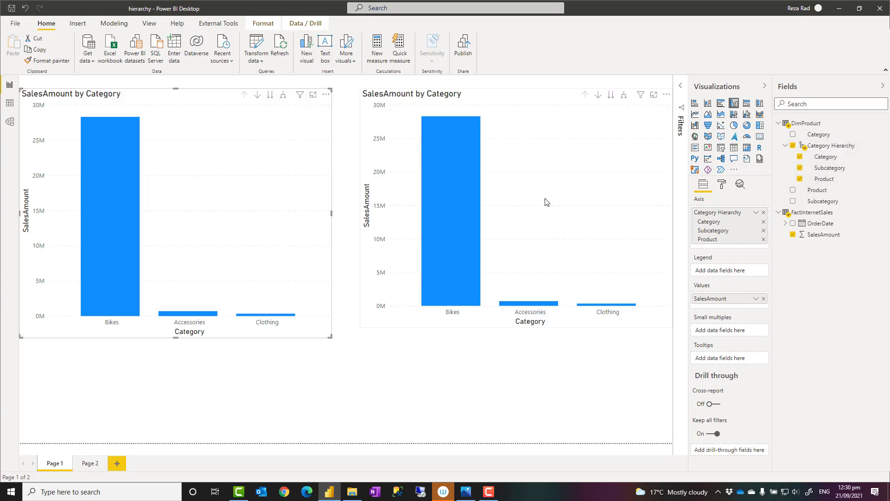
{"action": "left_click", "coordinate": [557, 191]}
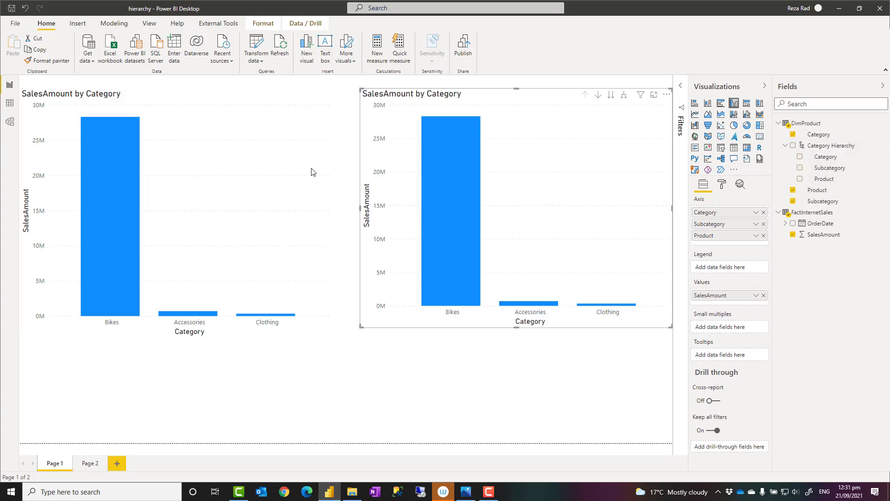
{"action": "left_click", "coordinate": [241, 188]}
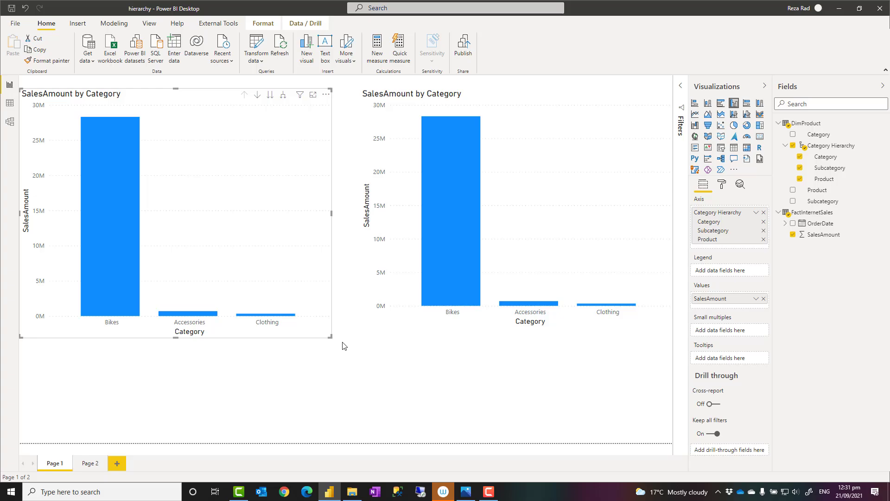
{"action": "left_click", "coordinate": [542, 210]}
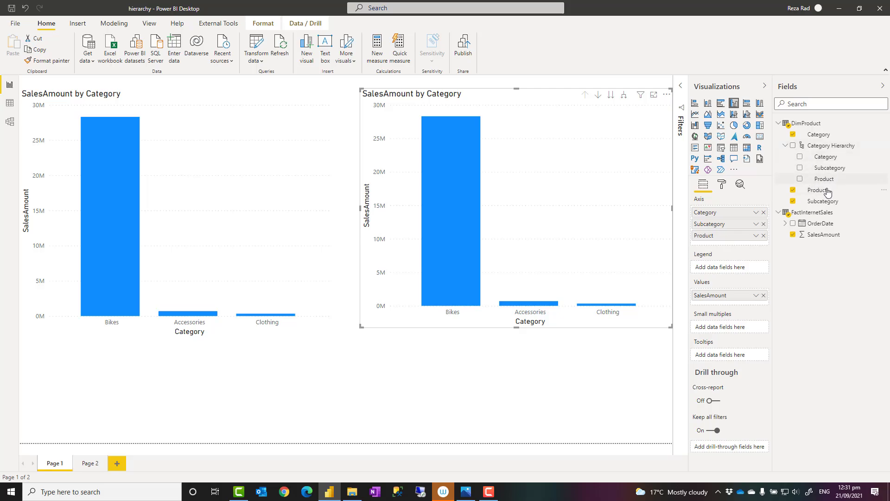
{"action": "left_click", "coordinate": [821, 148]}
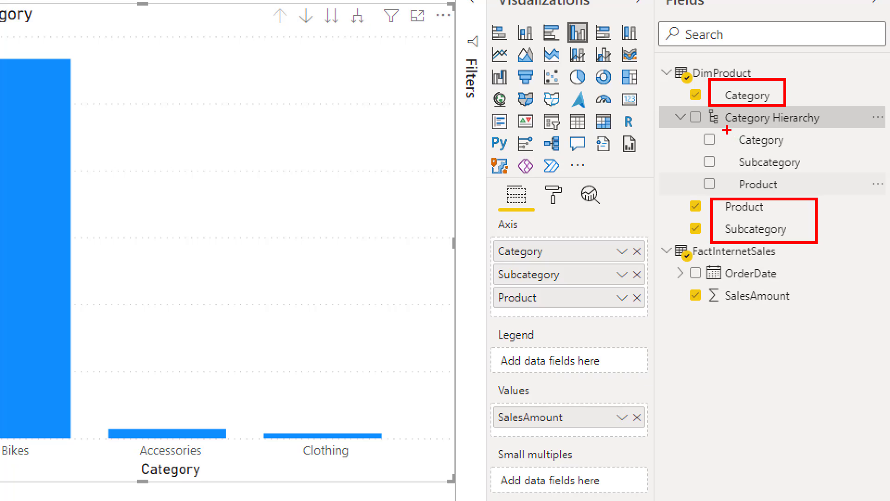
{"action": "left_click_drag", "start_coordinate": [726, 129], "coordinate": [804, 154]}
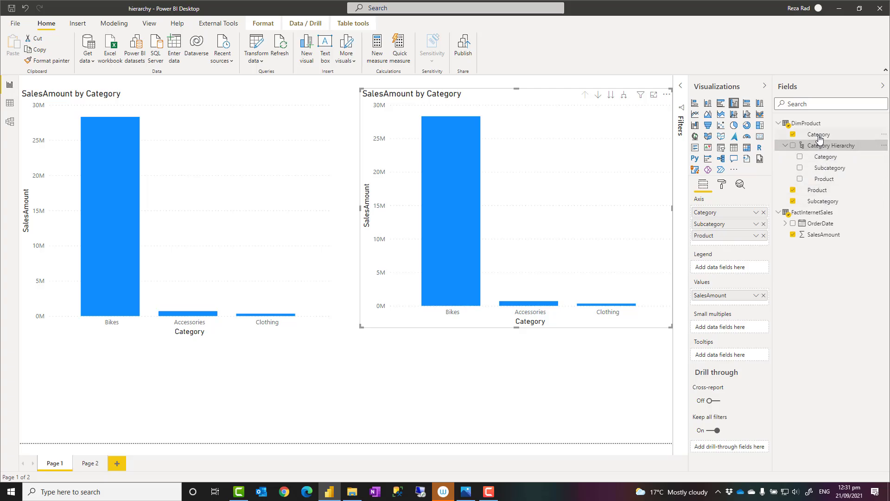
{"action": "right_click", "coordinate": [819, 136]}
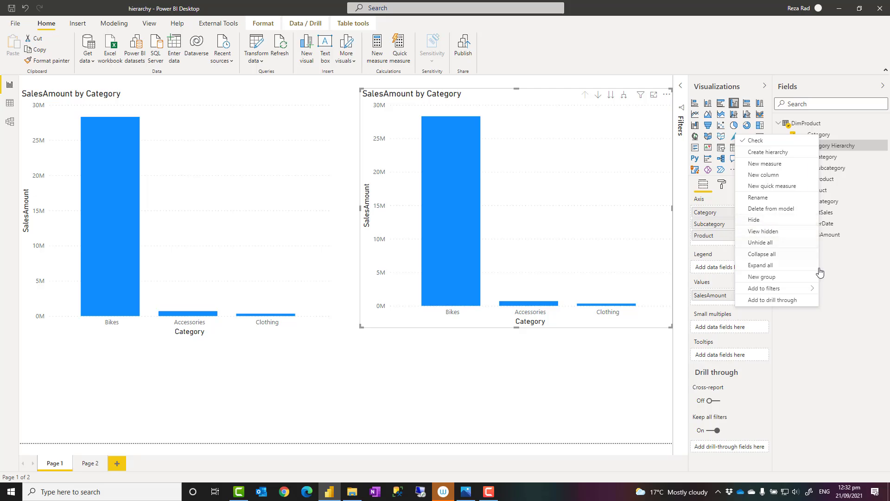
{"action": "left_click", "coordinate": [844, 284]}
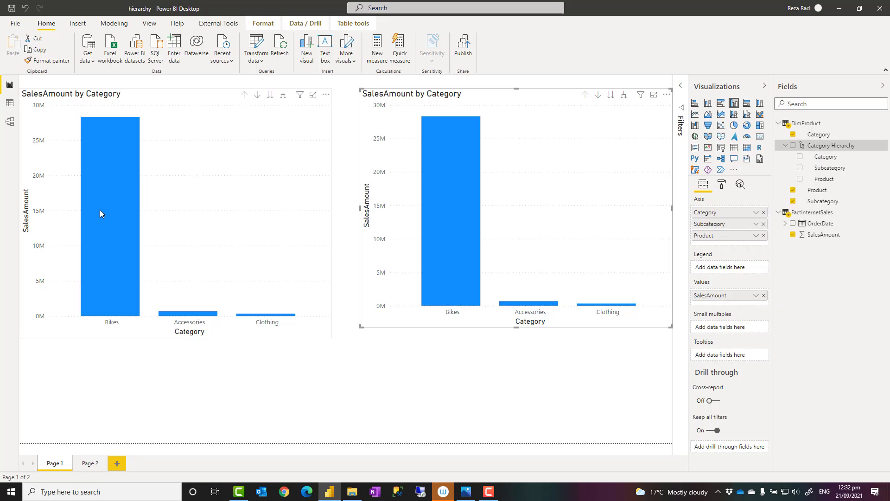
In Model view, hide the Category, Product and Subcategory columns, then return to Report view
{"action": "left_click", "coordinate": [10, 121]}
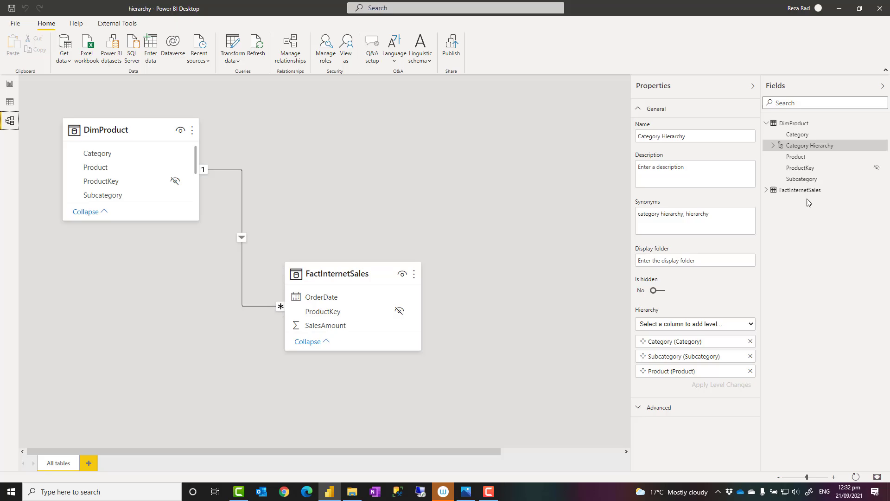
{"action": "left_click", "coordinate": [797, 135]}
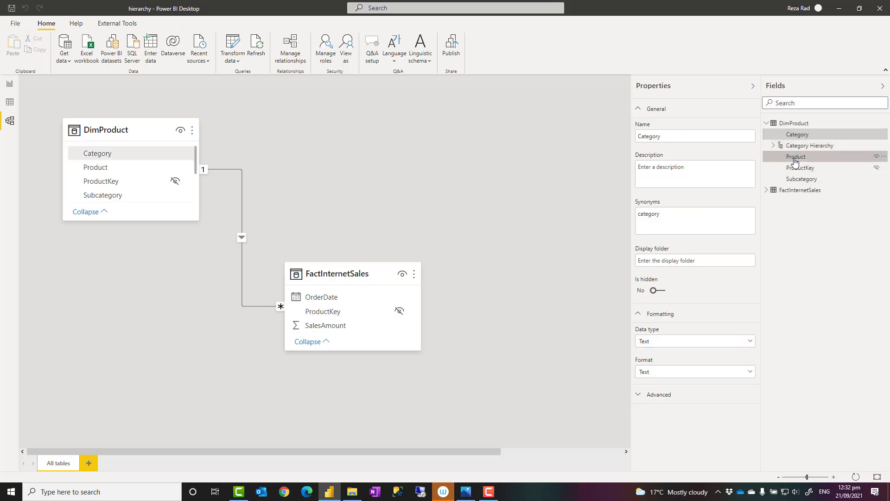
{"action": "left_click", "coordinate": [795, 158], "text": "ctrl"}
{"action": "left_click", "coordinate": [798, 179], "text": "ctrl"}
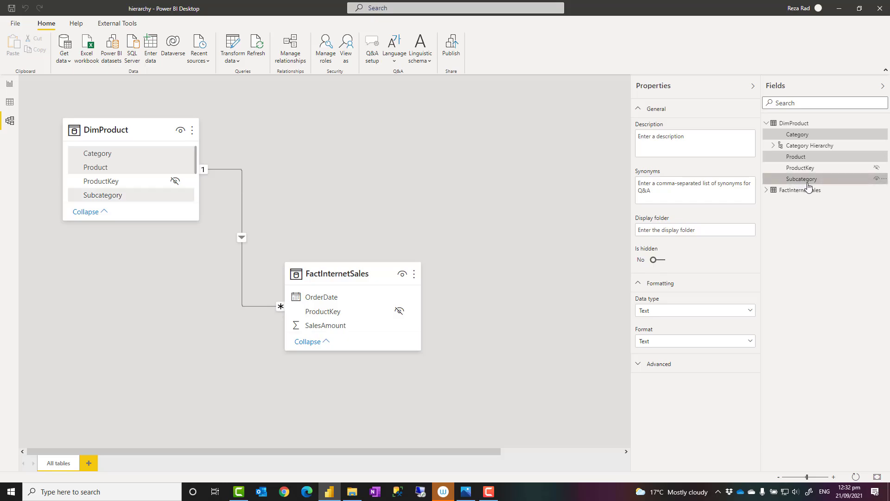
{"action": "left_click", "coordinate": [661, 263]}
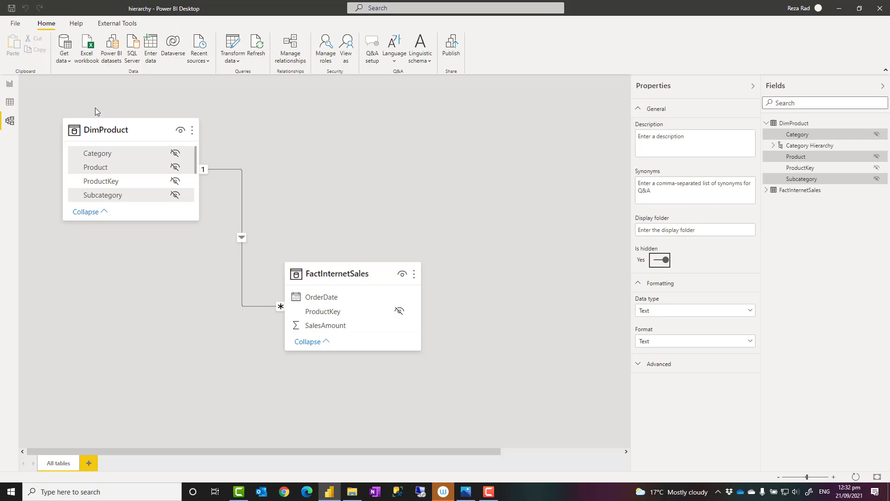
{"action": "left_click", "coordinate": [8, 85]}
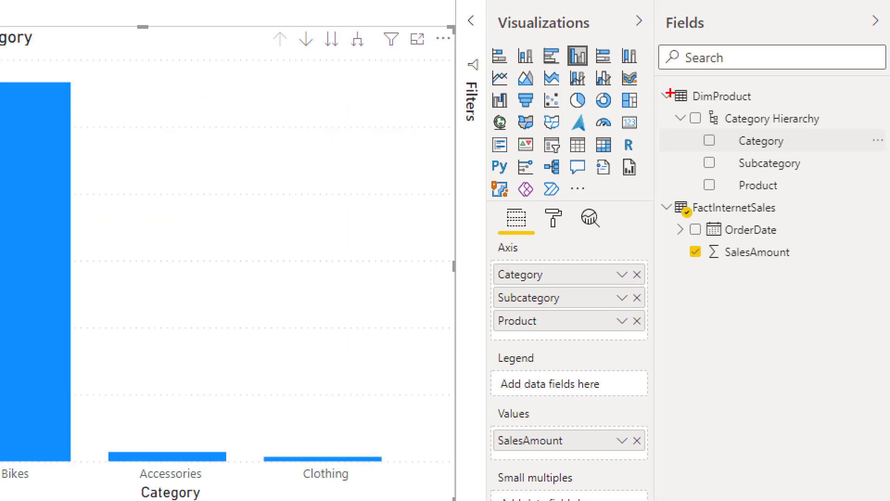
{"action": "left_click_drag", "start_coordinate": [657, 81], "coordinate": [850, 200]}
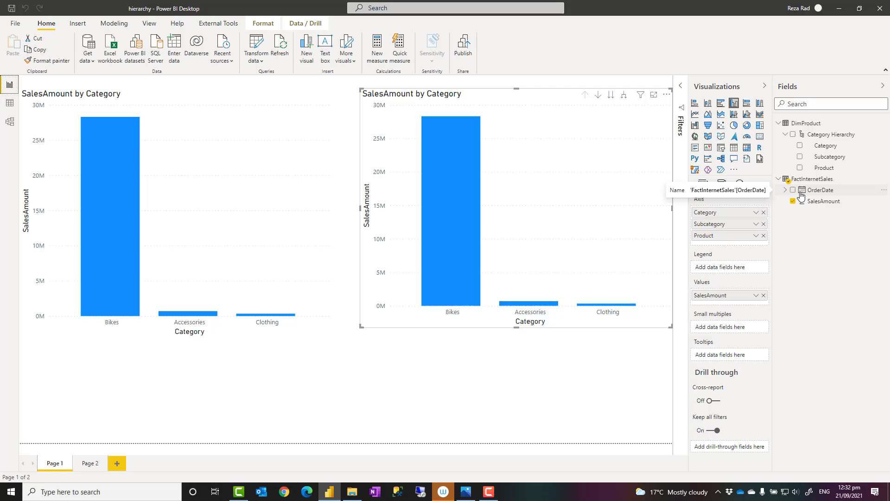
{"action": "left_click", "coordinate": [15, 23]}
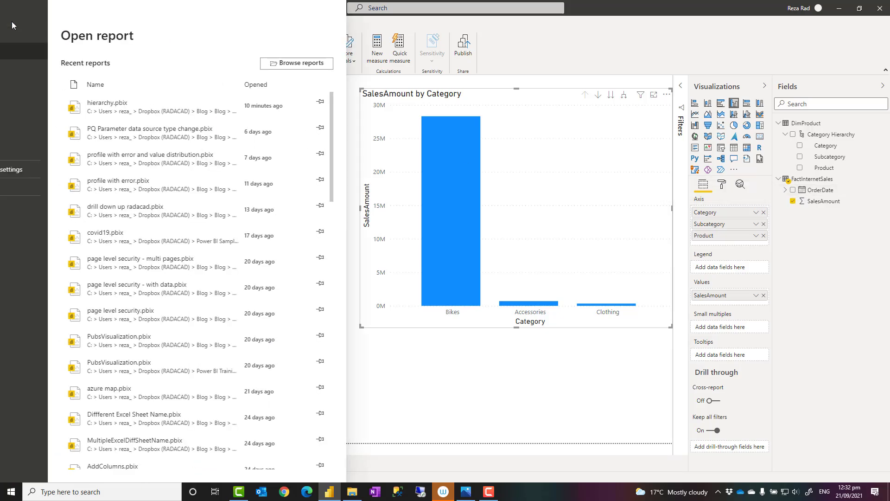
{"action": "left_click", "coordinate": [31, 170]}
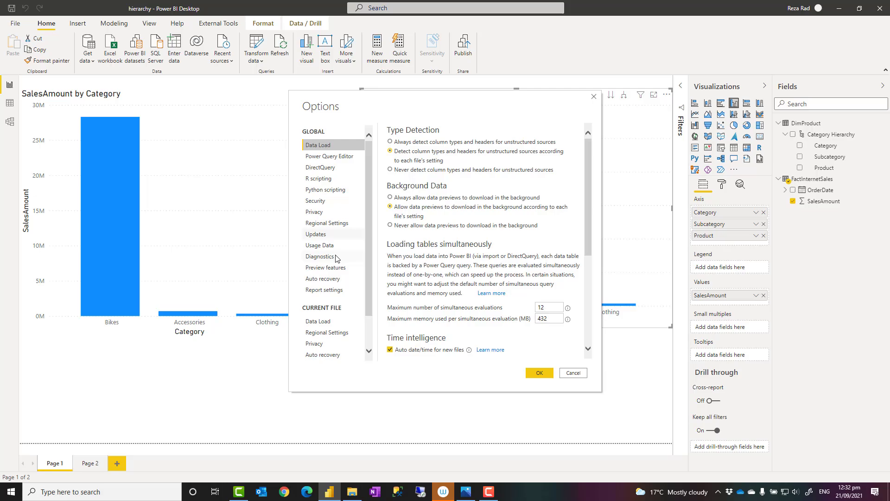
{"action": "scroll", "coordinate": [436, 261], "scroll_direction": "down", "scroll_amount": 3}
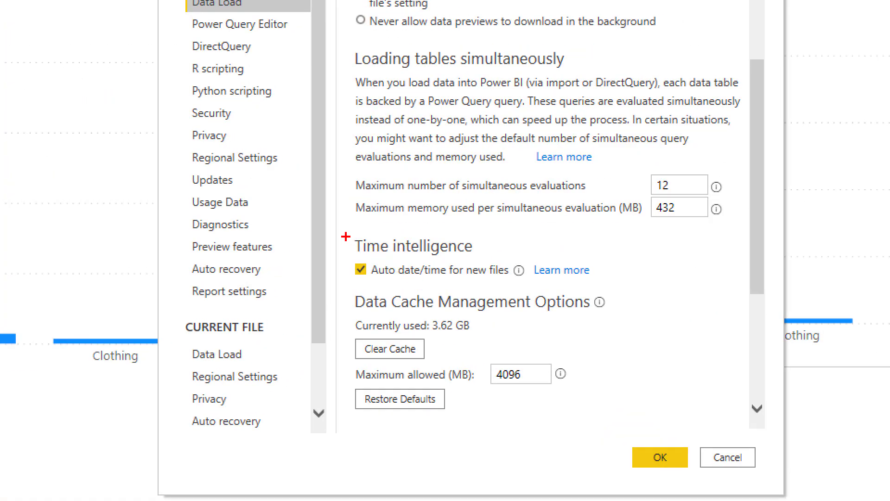
{"action": "left_click_drag", "start_coordinate": [380, 262], "coordinate": [473, 292]}
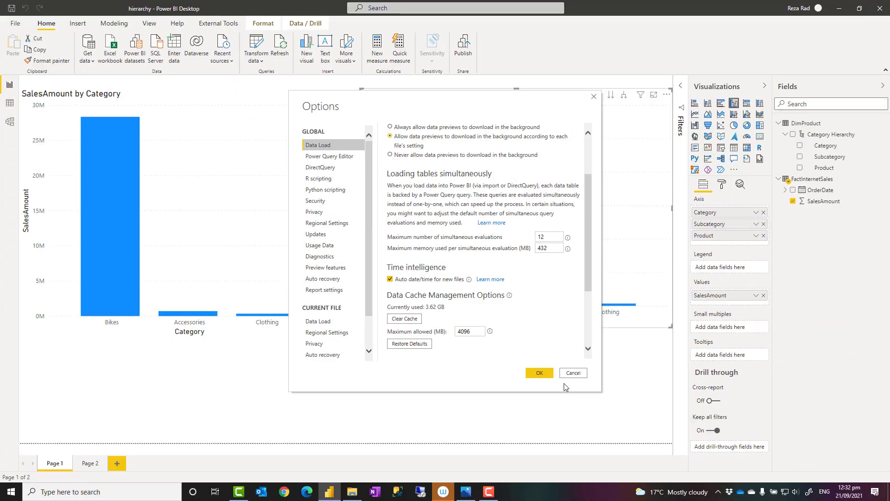
{"action": "left_click", "coordinate": [731, 460]}
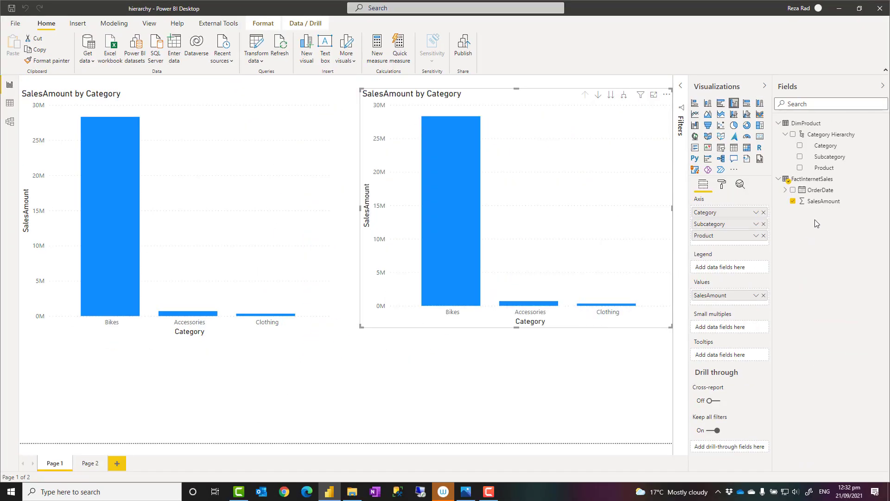
Expand FactInternetSales' OrderDate field and its Date Hierarchy to list Year, Quarter, Month and Day
{"action": "left_click", "coordinate": [821, 190]}
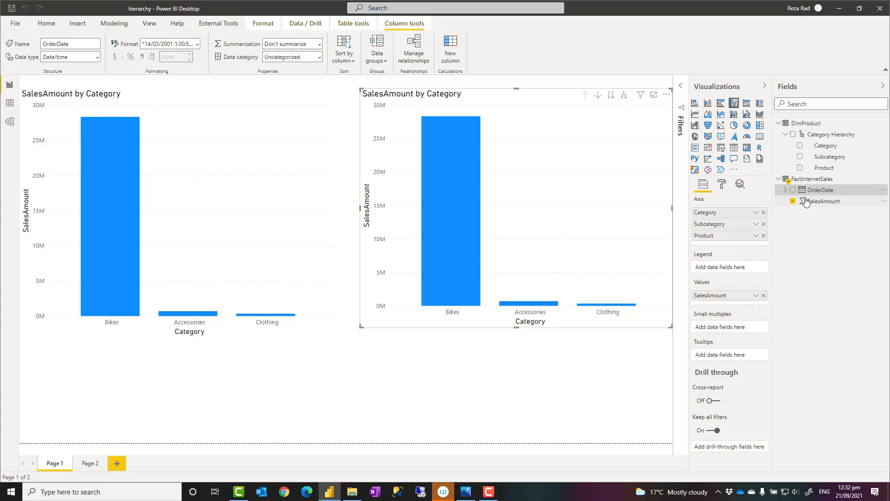
{"action": "left_click", "coordinate": [785, 190]}
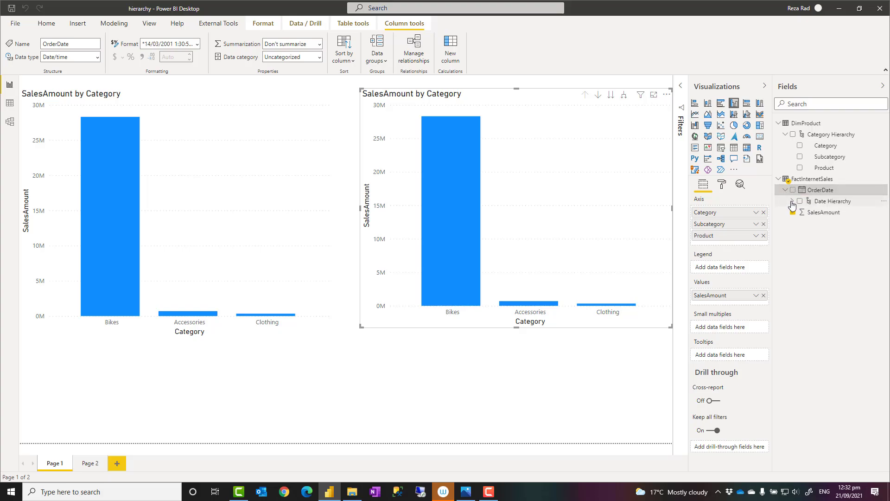
{"action": "left_click", "coordinate": [792, 202]}
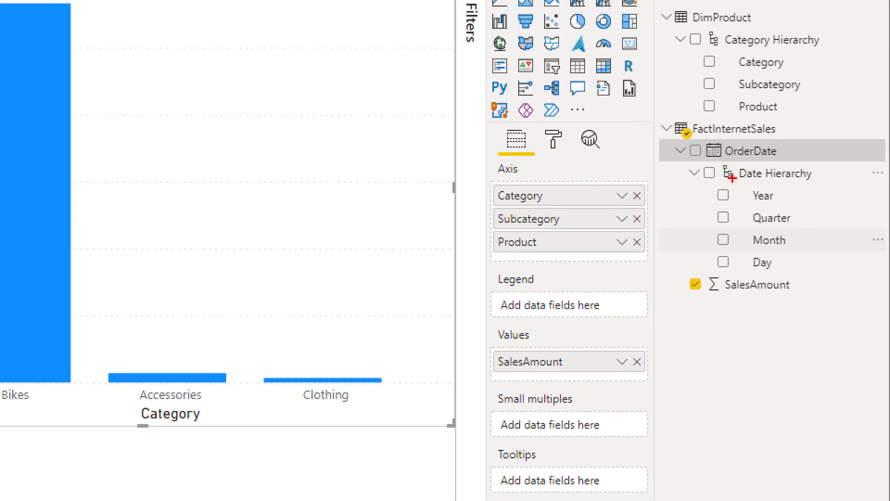
{"action": "left_click_drag", "start_coordinate": [692, 164], "coordinate": [824, 275]}
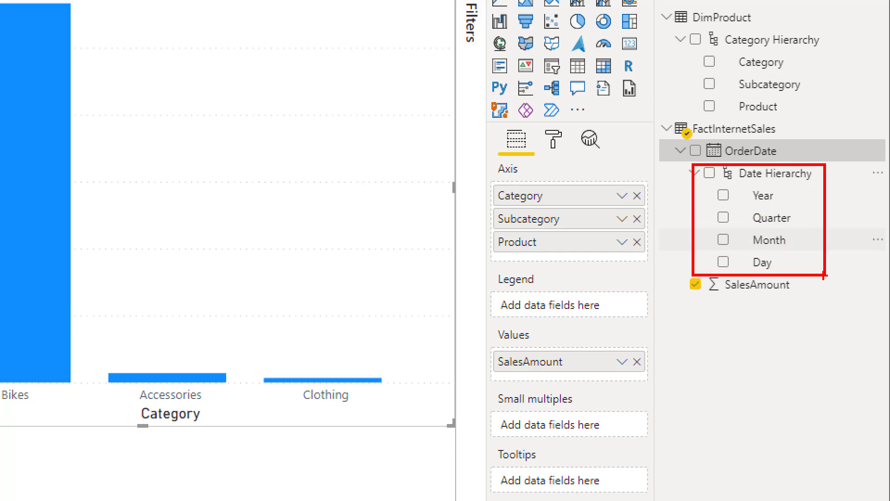